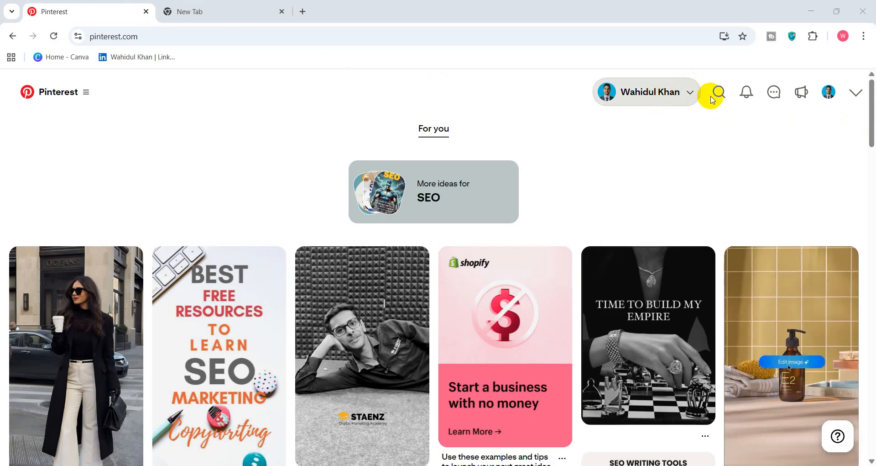
Look through the account options and the Profiles list of the business account.
click(850, 95)
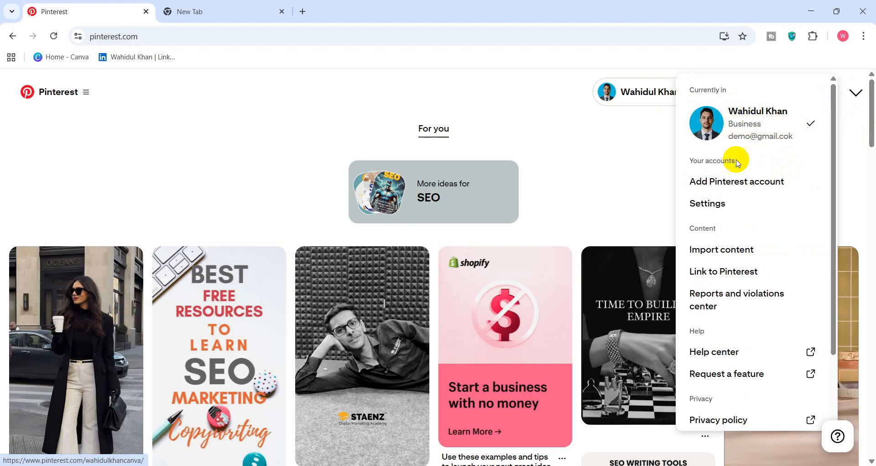
click(660, 96)
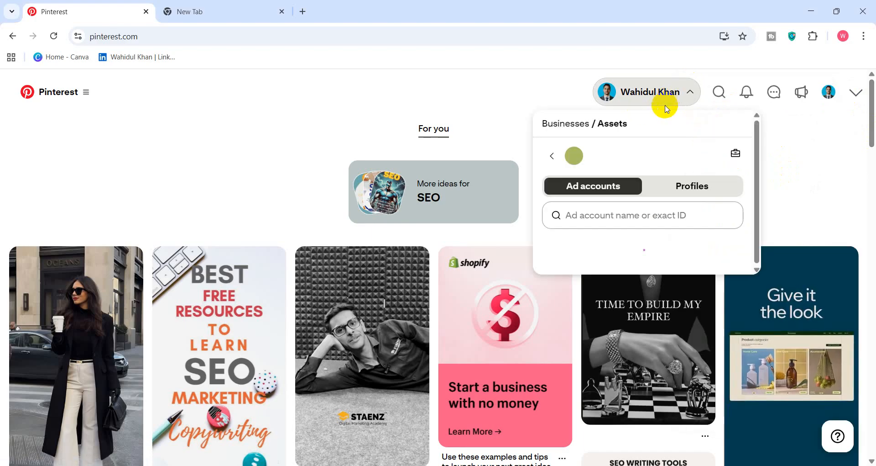
click(692, 185)
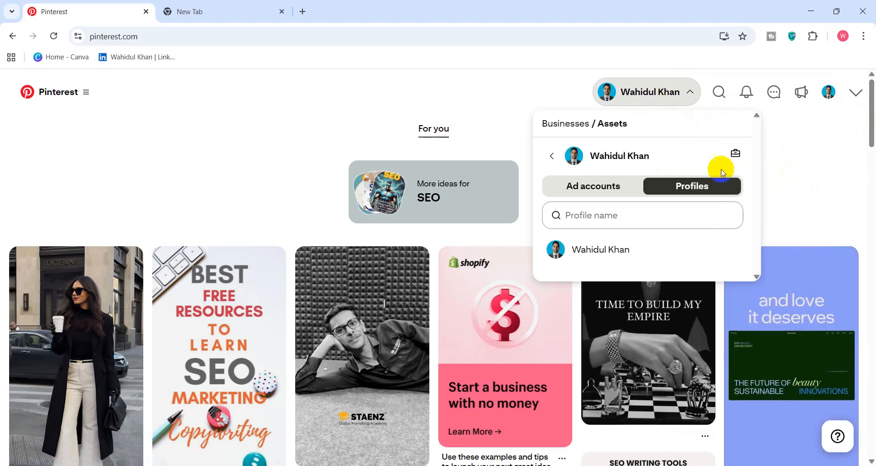
Open your own Pinterest profile page and look over its banner, details and created pins.
click(829, 92)
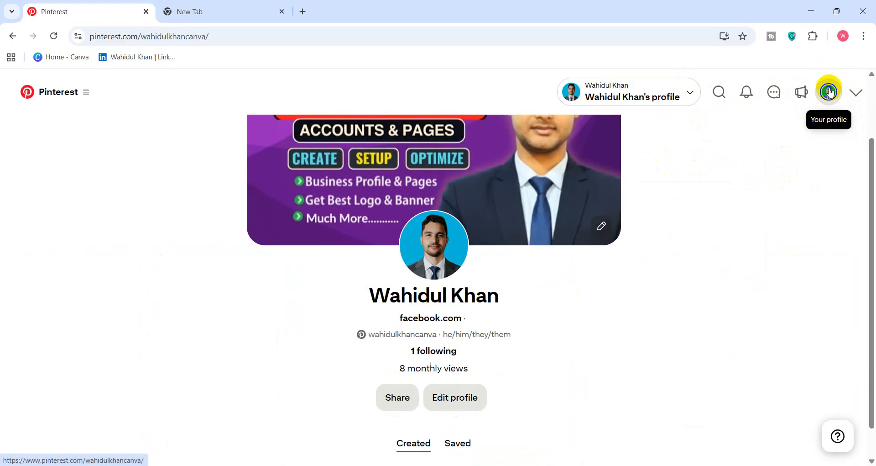
scroll(426, 262, up, 2)
scroll(439, 260, down, 6)
scroll(474, 244, up, 1)
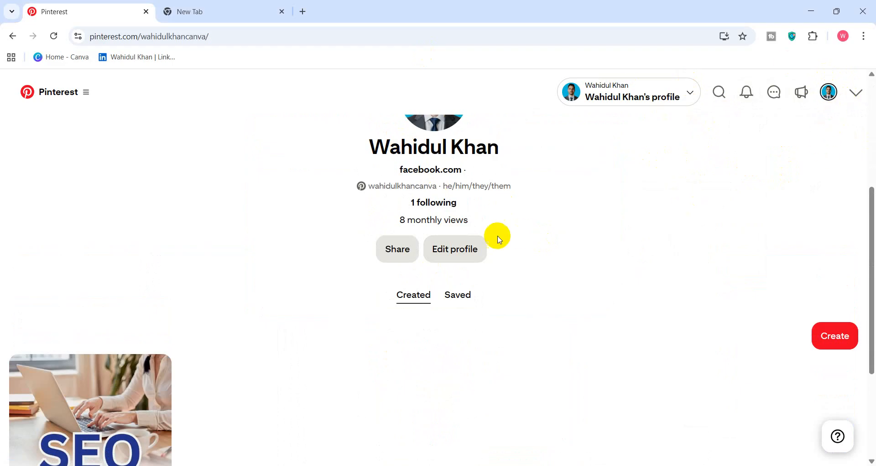
scroll(497, 237, up, 1)
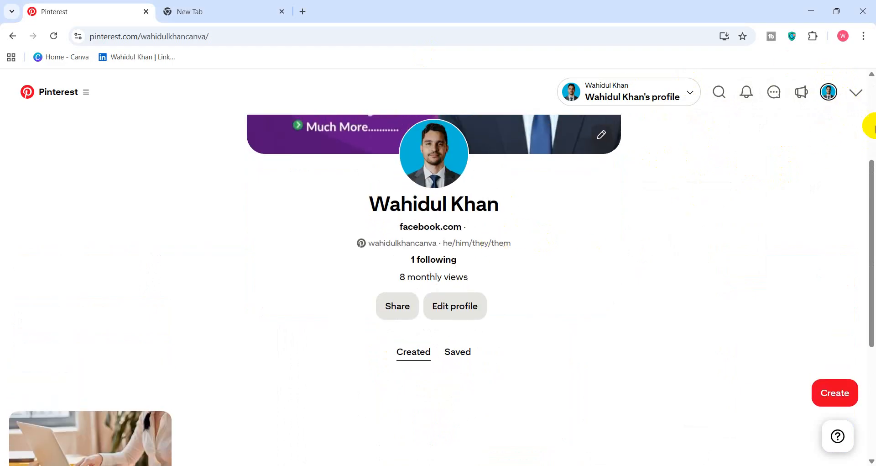
Open the profile's edit settings and go to the Link to Pinterest page.
click(856, 95)
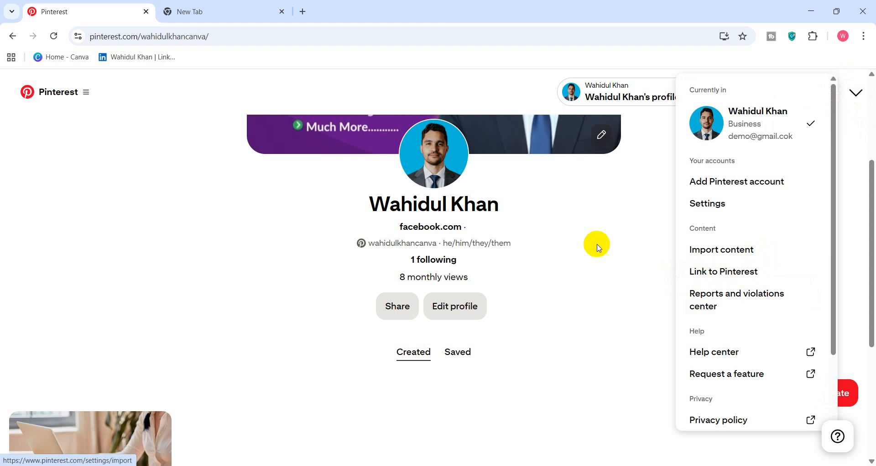
click(455, 306)
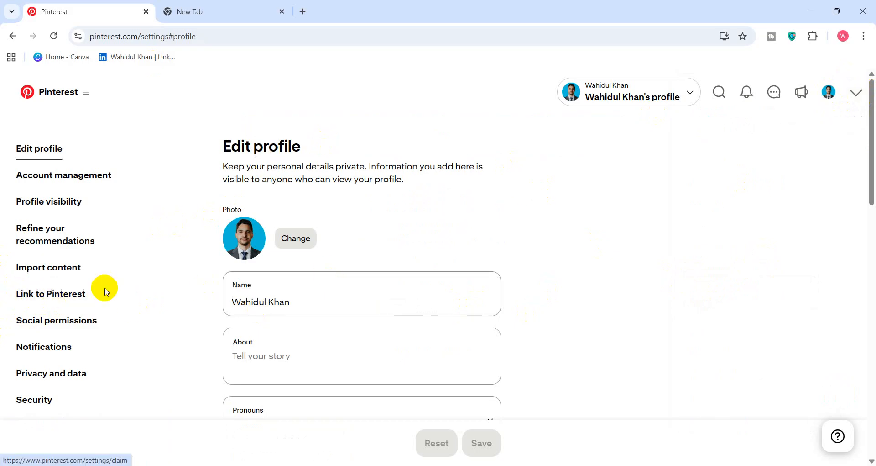
click(38, 303)
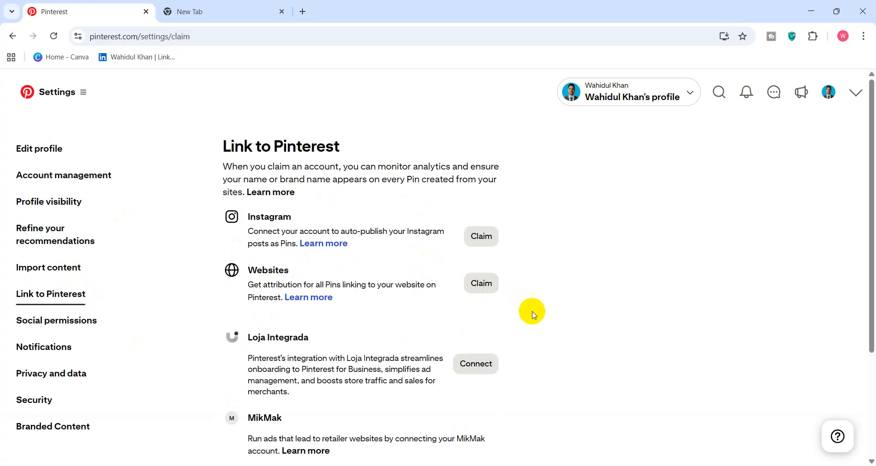
Reopen the Link to Pinterest settings from the account options, including once more from the profile page.
click(858, 101)
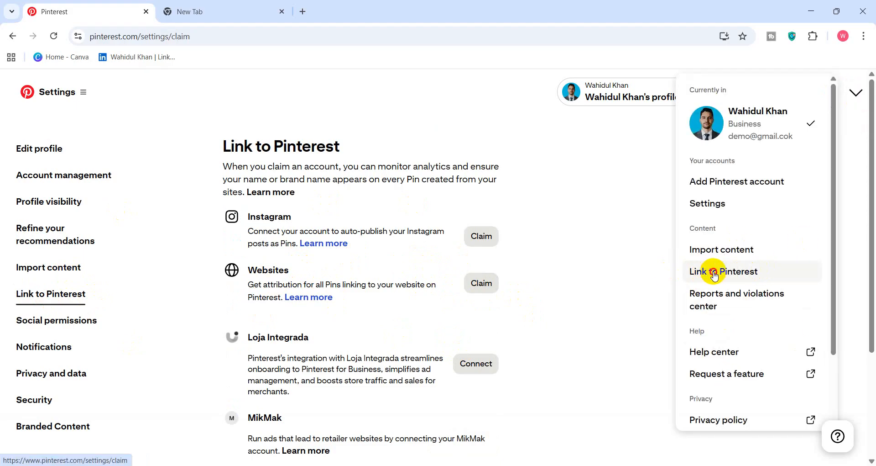
click(714, 274)
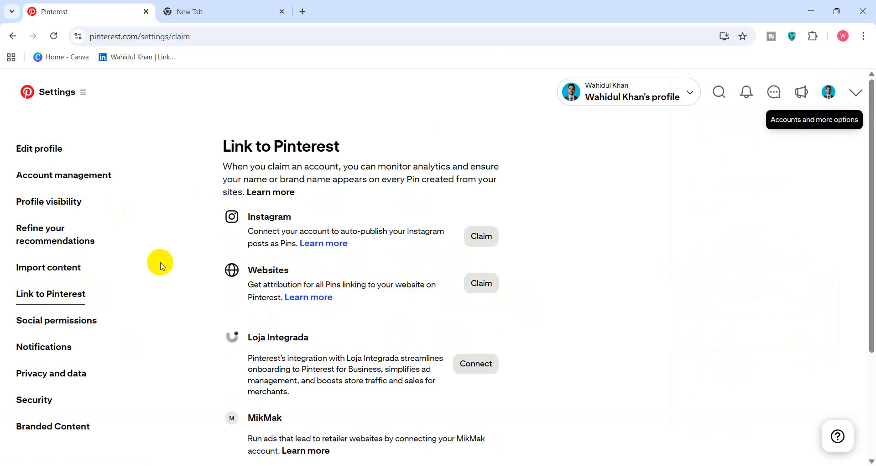
click(827, 91)
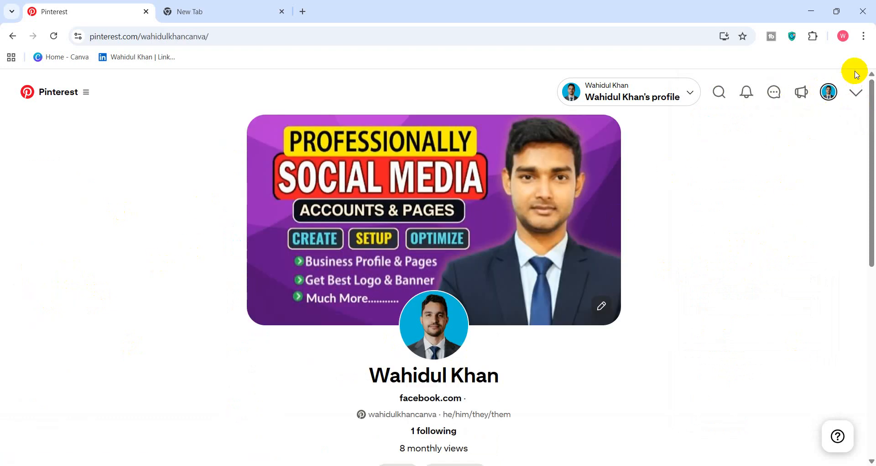
click(856, 91)
click(729, 271)
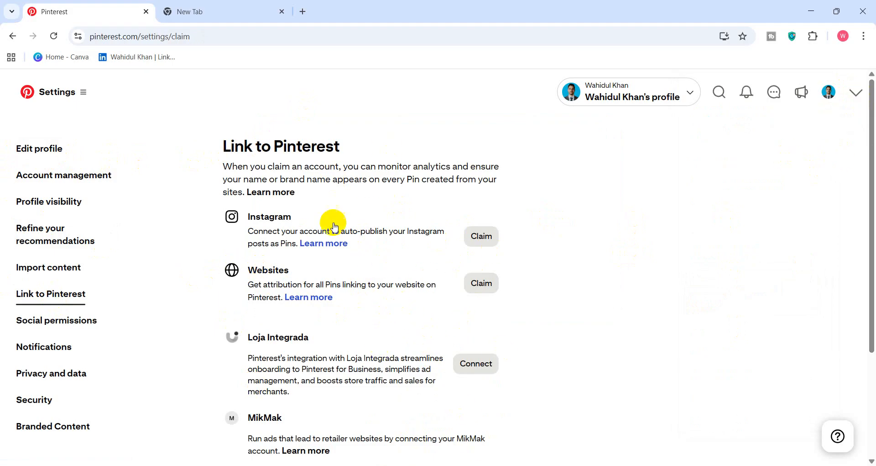
Start claiming a website and copy the verification meta tag offered under Add HTML tag.
click(484, 284)
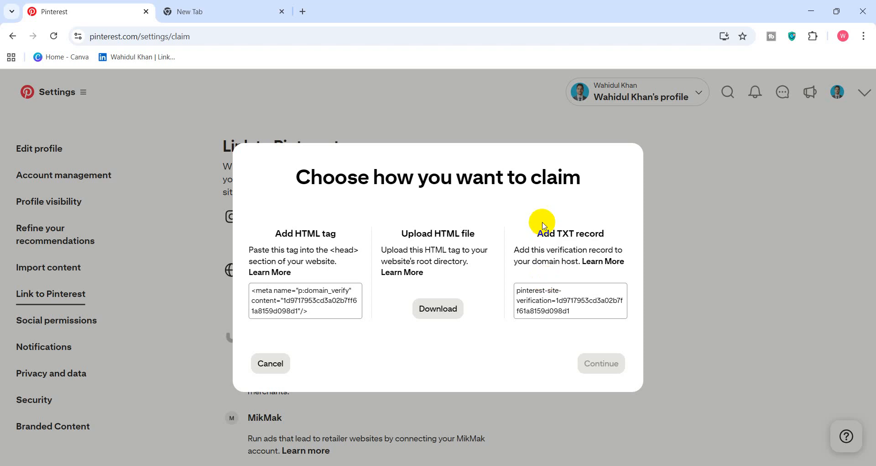
click(280, 303)
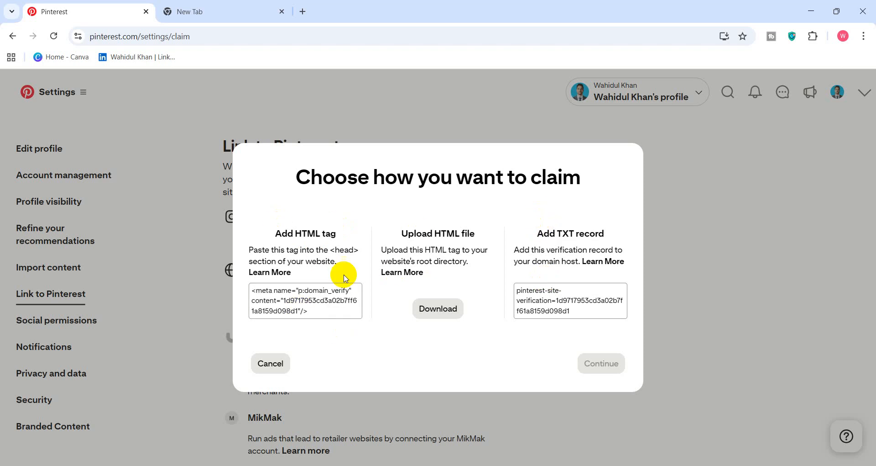
click(336, 303)
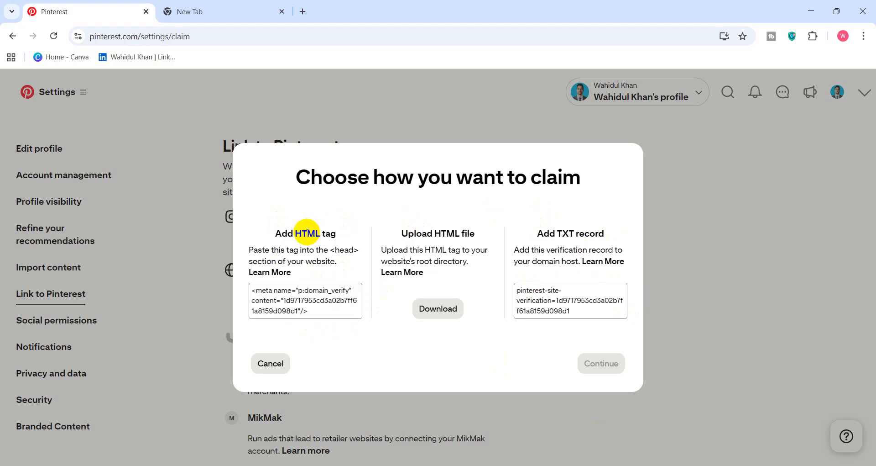
drag(270, 238, 339, 234)
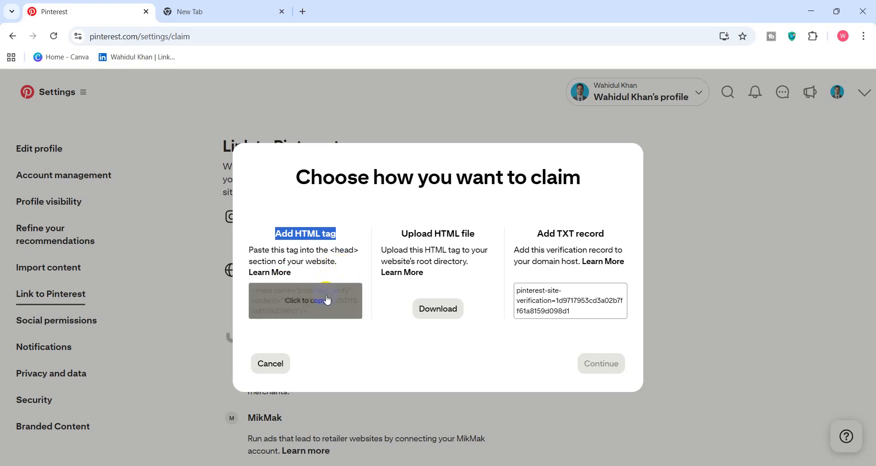
click(302, 310)
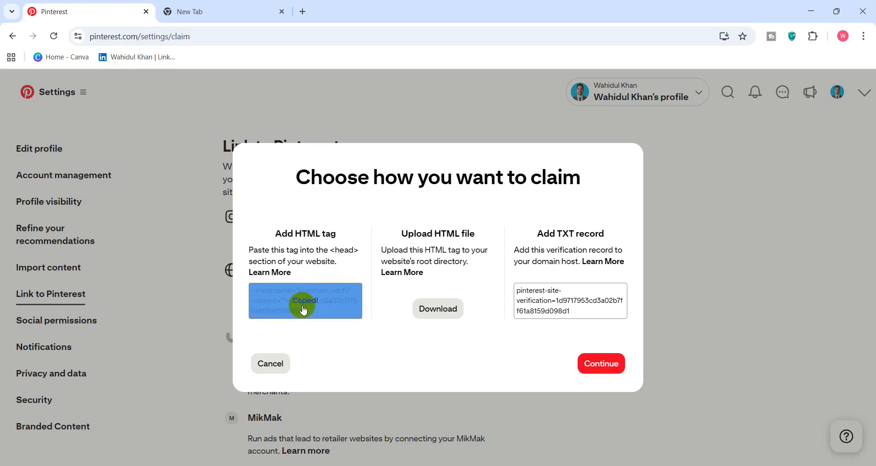
click(286, 314)
click(291, 312)
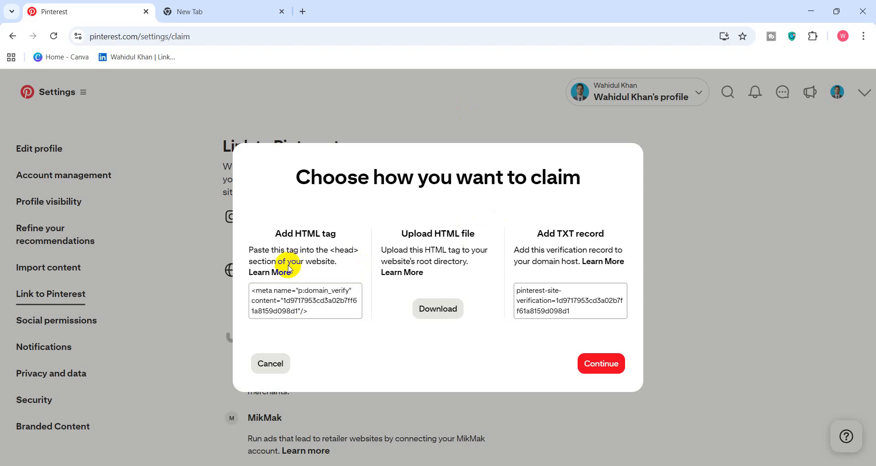
click(285, 302)
Switch to the Website Informations document in Google Docs and copy the dev-abconlineshop.pantheonsite.io link.
mouse_move(565, 465)
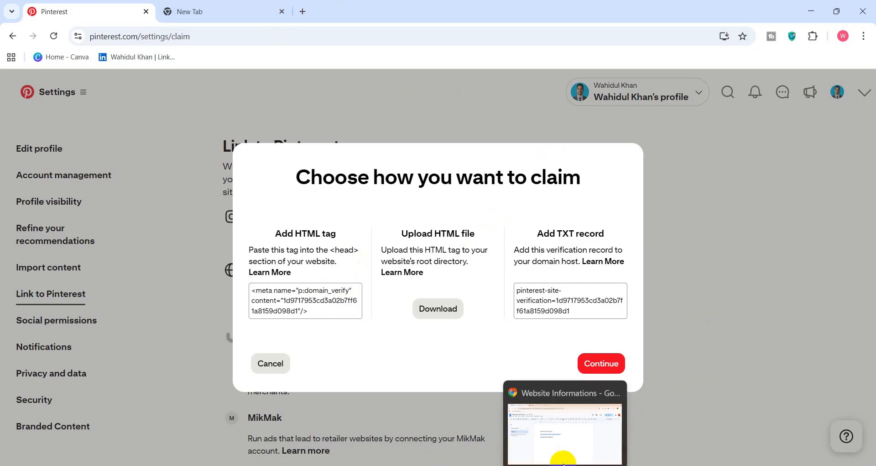
click(565, 422)
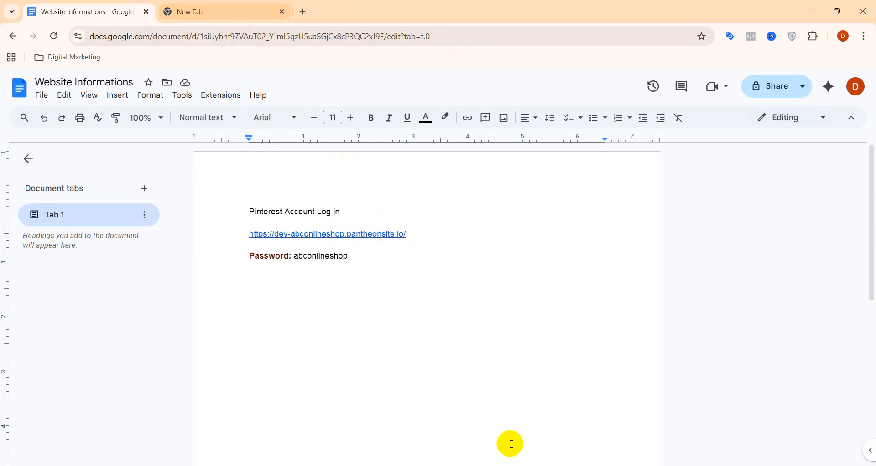
drag(413, 235, 262, 233)
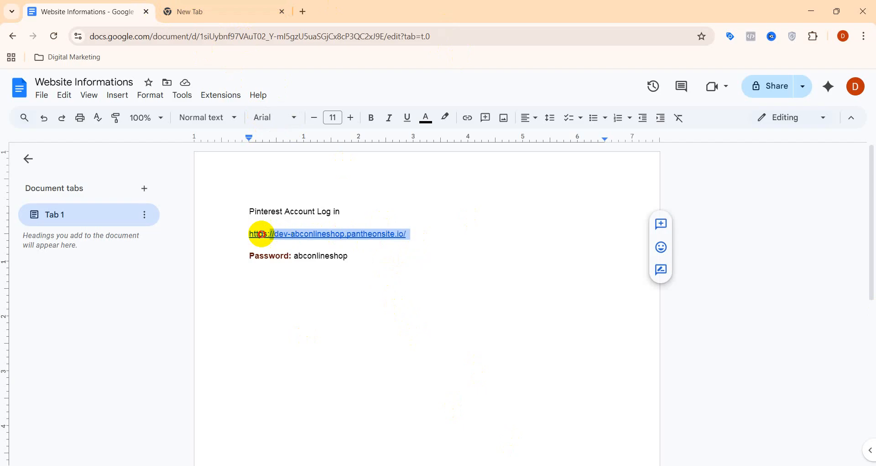
right_click(264, 236)
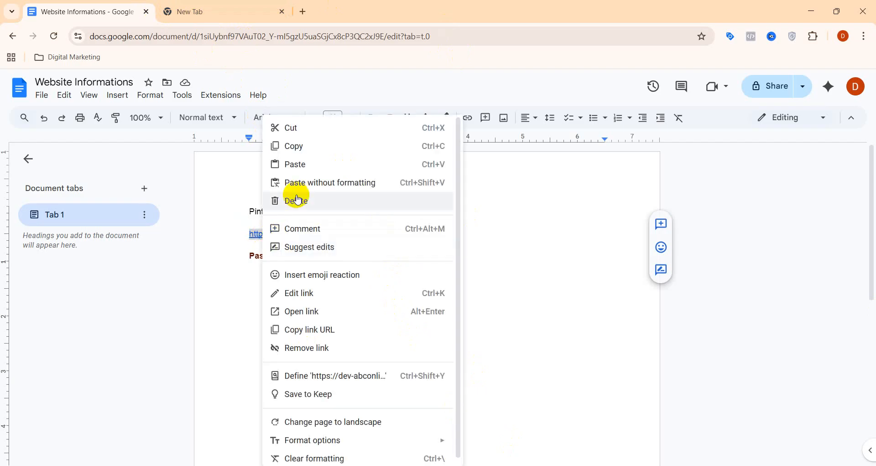
click(293, 144)
Load the copied shop address in the empty browser tab and look through the homepage.
click(238, 15)
click(232, 37)
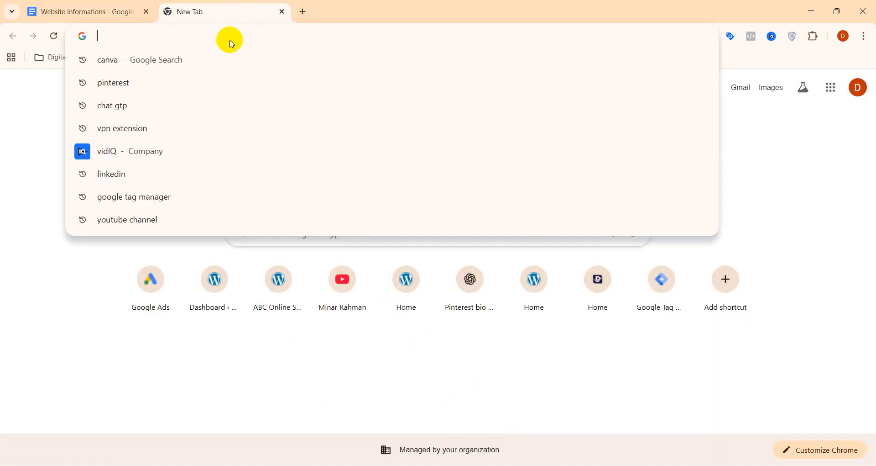
key(ctrl+v)
key(Return)
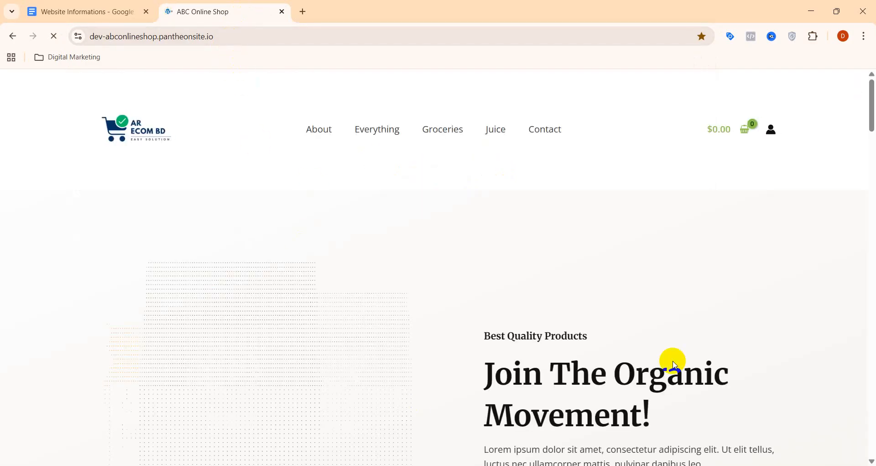
scroll(534, 286, down, 8)
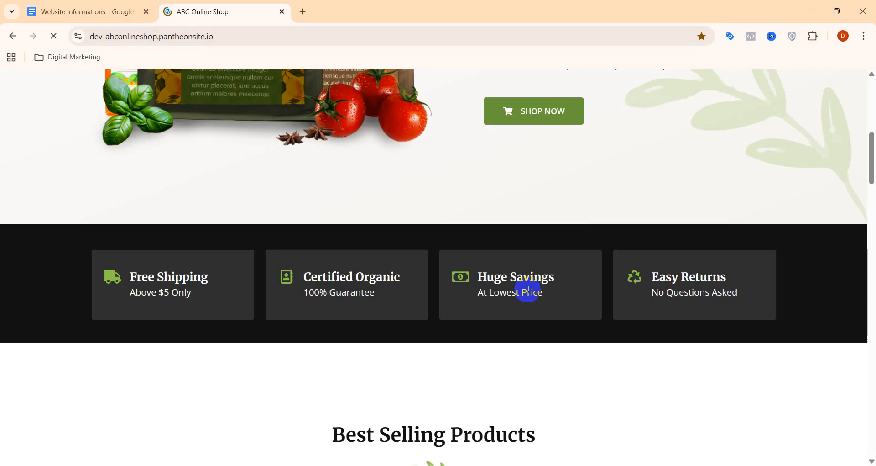
scroll(548, 269, up, 10)
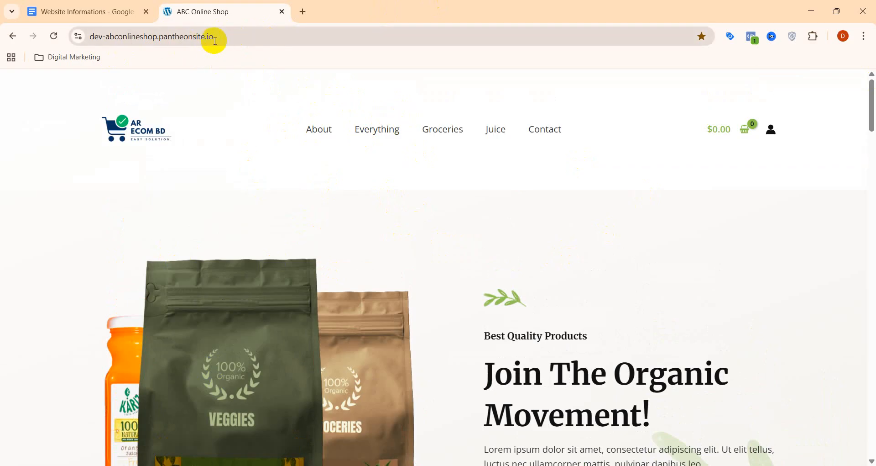
Add /wp-admin to the shop's address and load its WordPress login page.
click(233, 40)
click(258, 38)
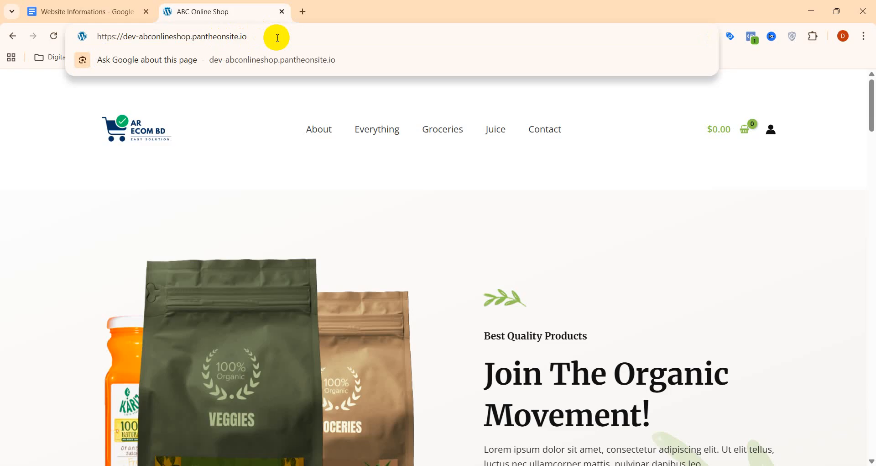
text(/)
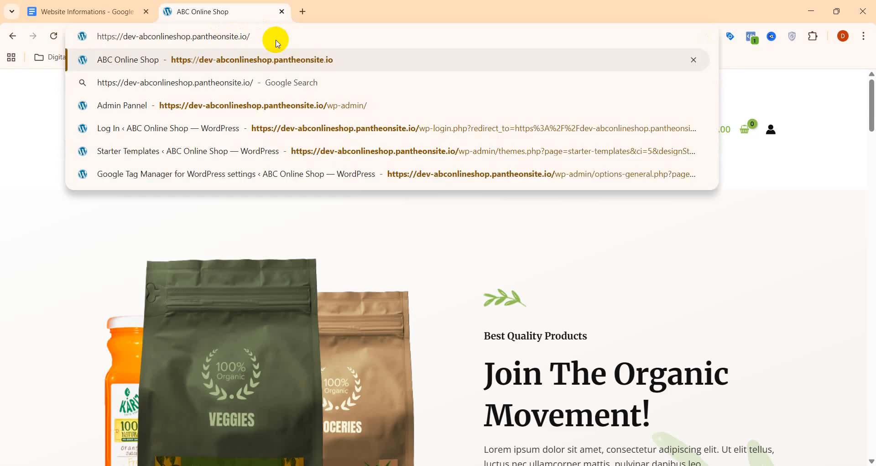
text(wp)
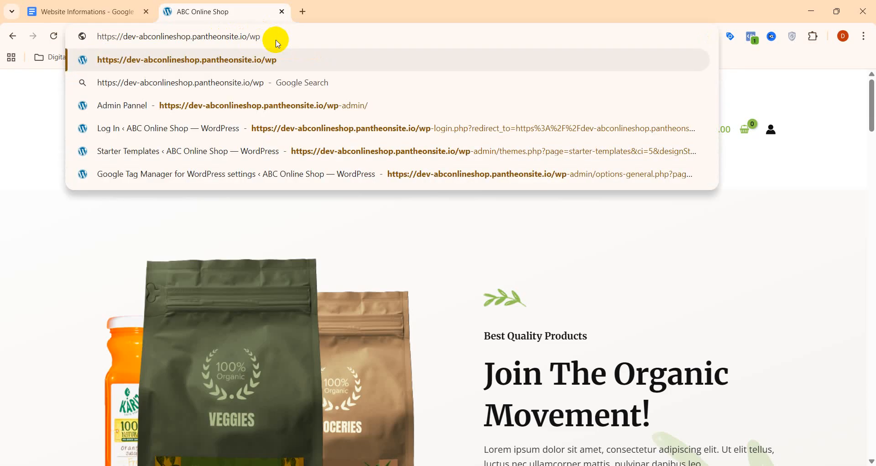
text(-)
text(admin)
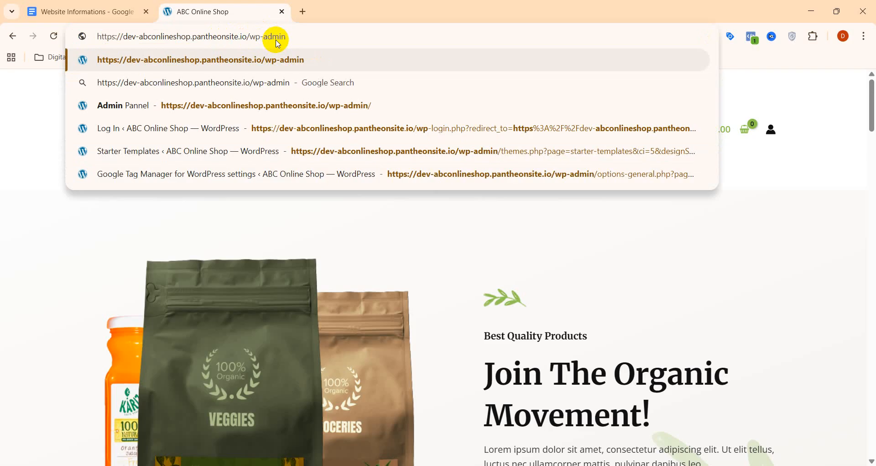
key(Return)
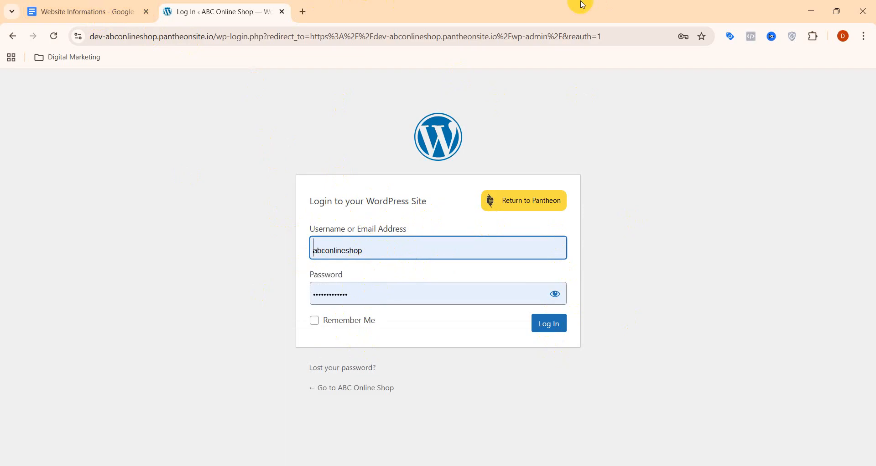
Return to the Website Informations document and copy the site's login password.
click(125, 13)
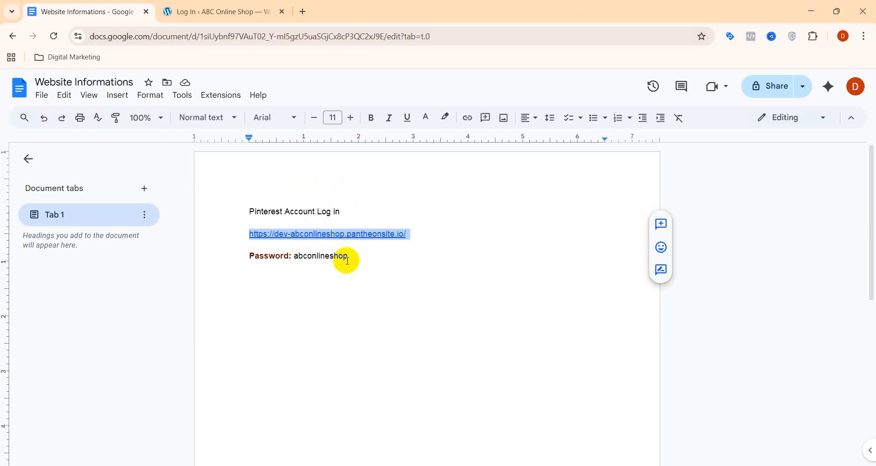
drag(350, 257, 289, 254)
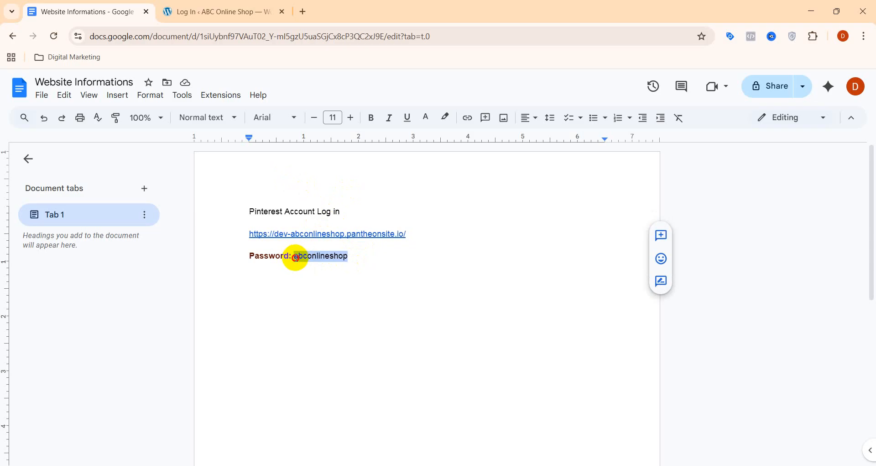
right_click(308, 261)
click(328, 195)
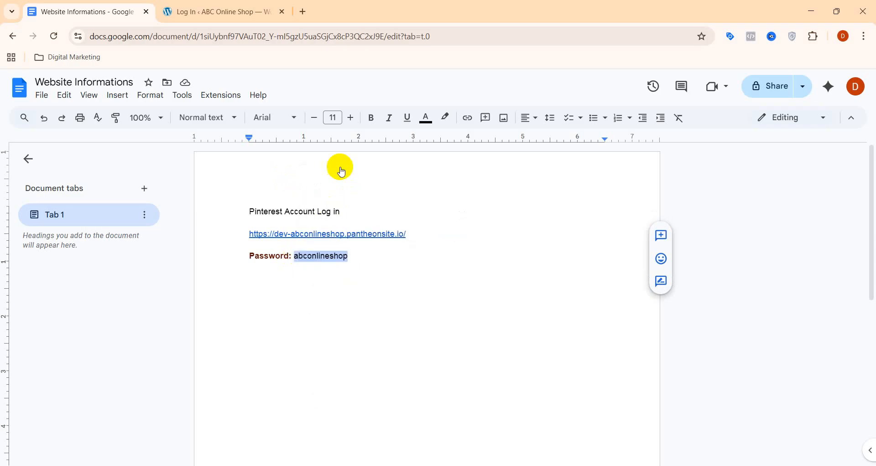
Return to the WordPress login page and log in to the ABC Online Shop admin area with the prefilled credentials.
click(205, 11)
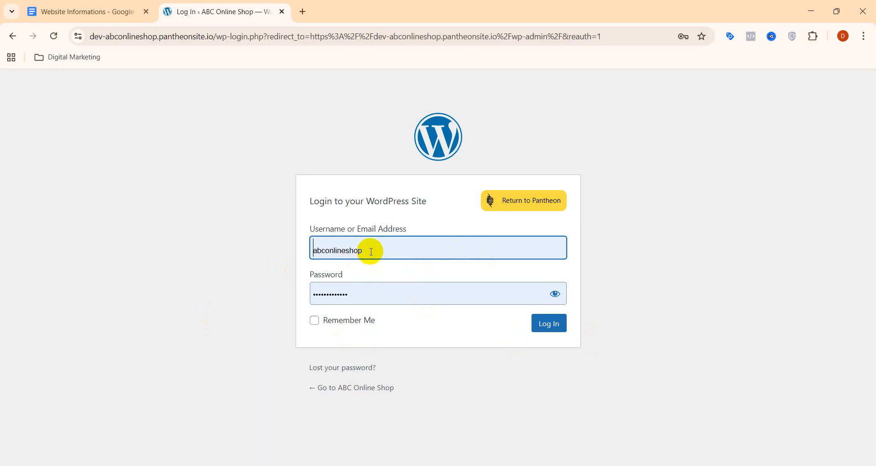
click(541, 326)
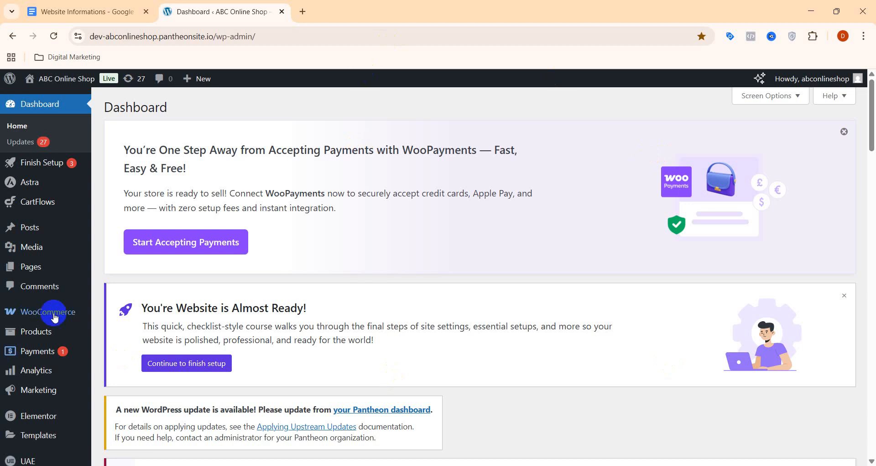
Open the shop's link from the Website Informations document and look through the ABC Online Shop homepage.
click(302, 11)
click(102, 10)
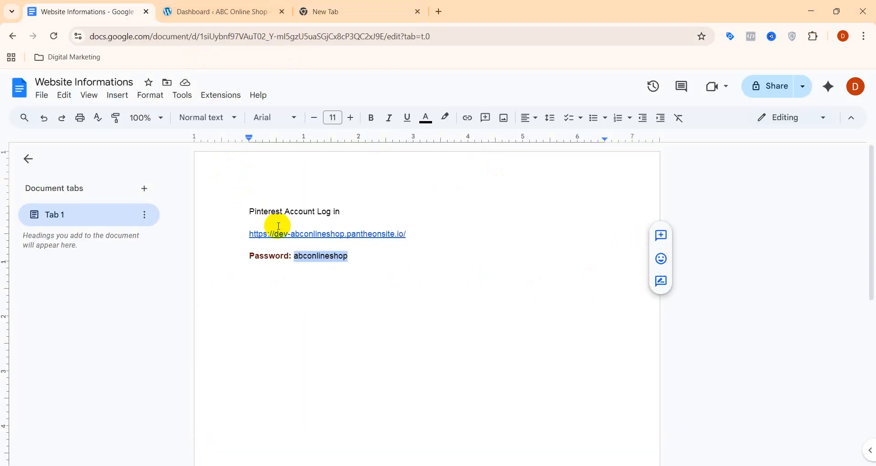
click(384, 234)
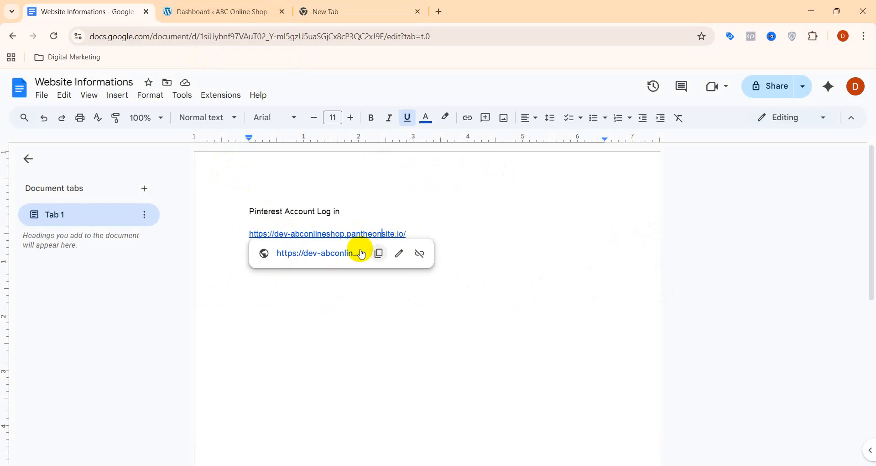
click(329, 253)
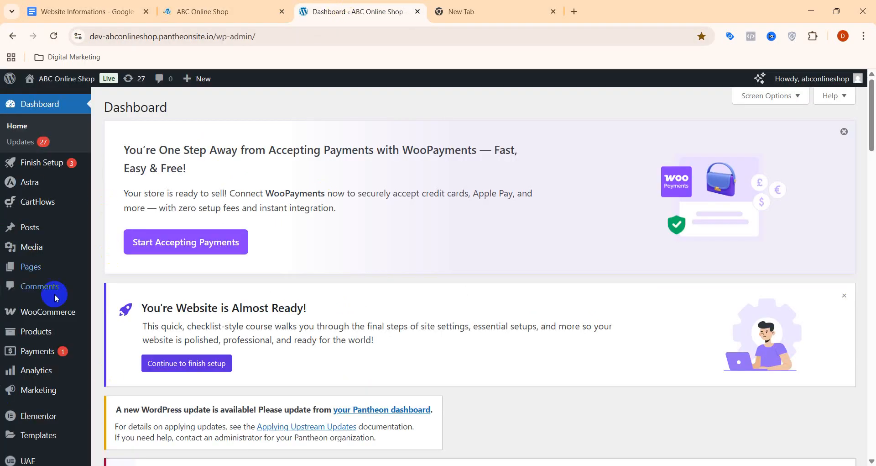
click(218, 10)
scroll(393, 297, down, 8)
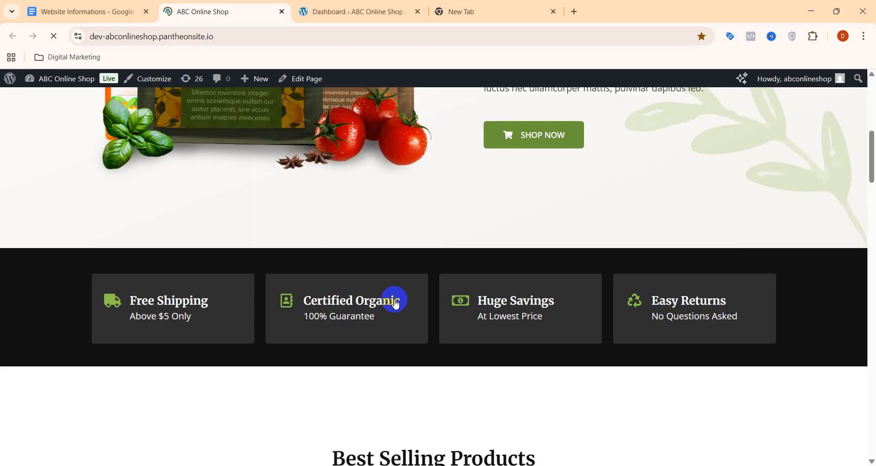
scroll(465, 381, up, 6)
scroll(465, 380, up, 3)
Return to the WordPress dashboard, go to the Add Plugins page and search for hfcm.
click(351, 11)
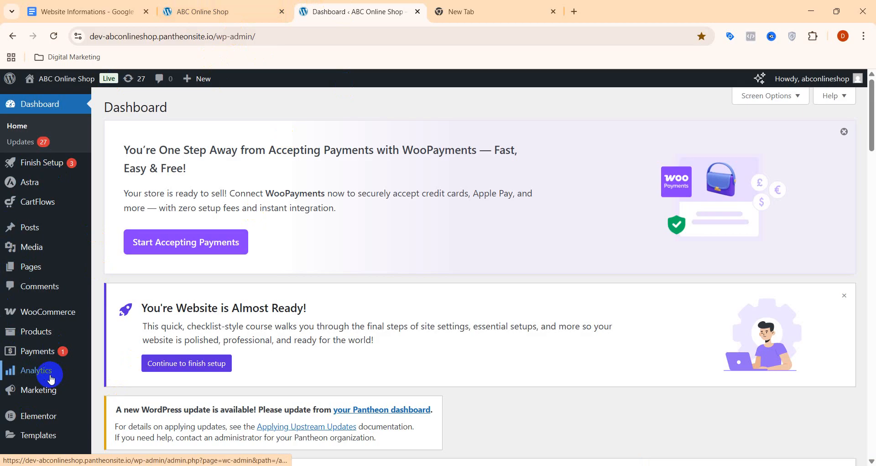
scroll(64, 369, down, 3)
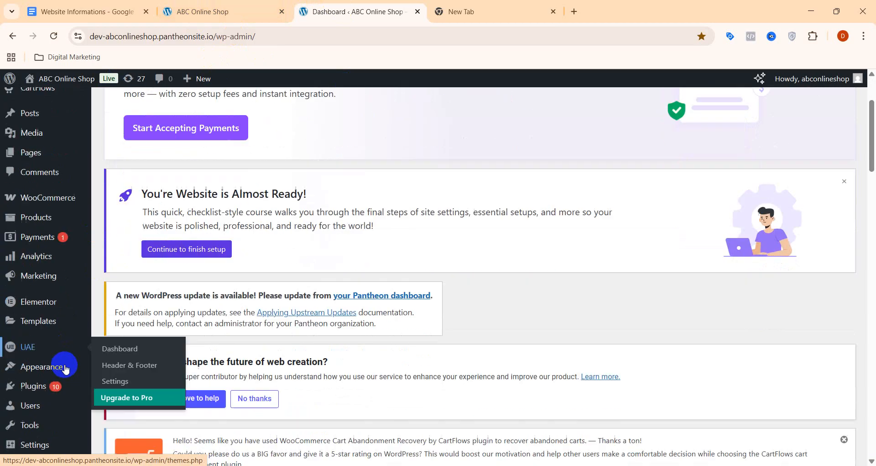
click(28, 391)
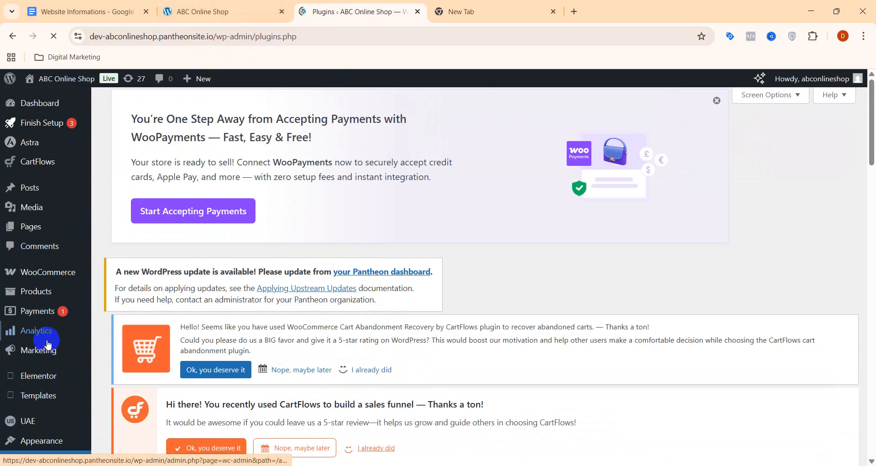
scroll(41, 347, down, 2)
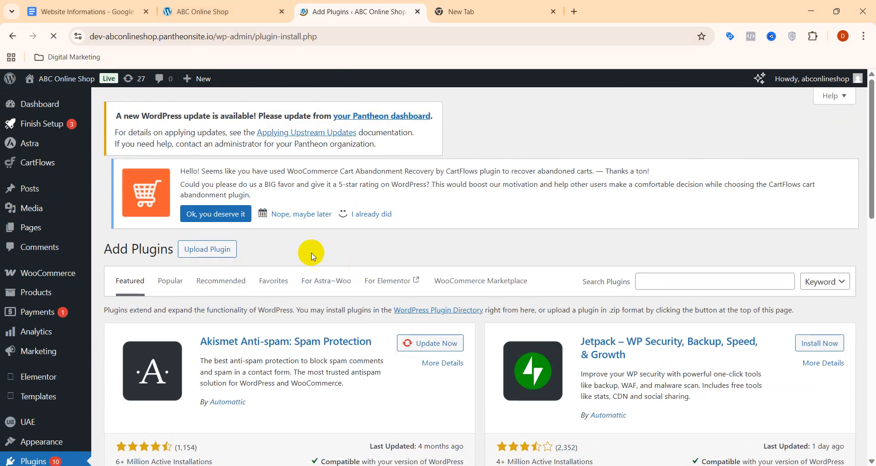
click(700, 280)
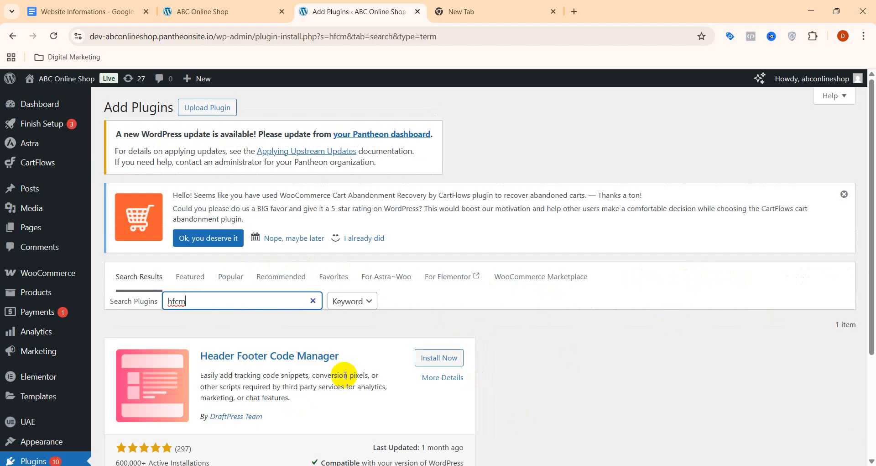
Install and activate the Header Footer Code Manager plugin.
click(456, 354)
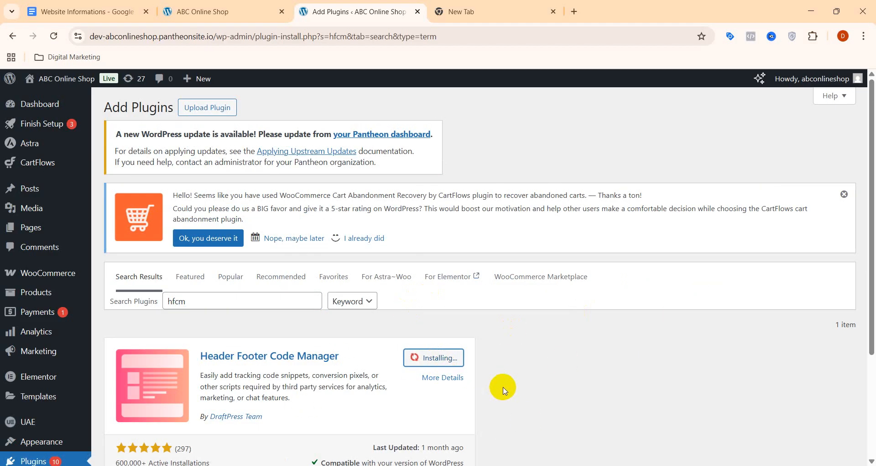
scroll(452, 364, down, 1)
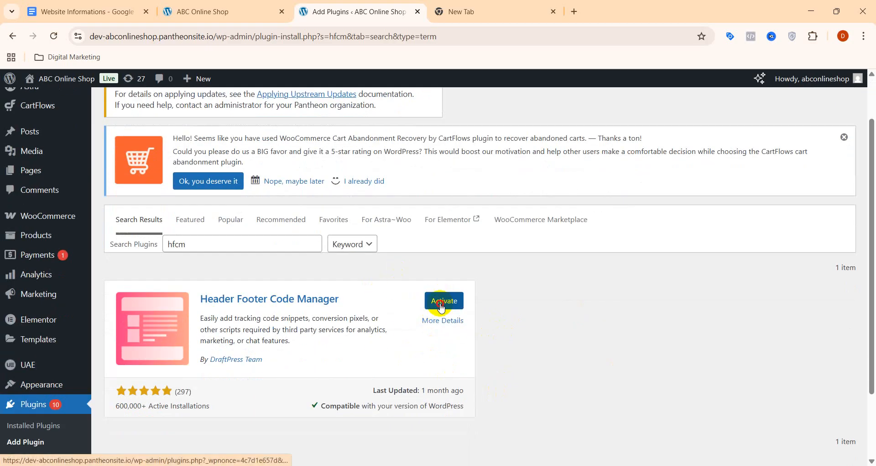
click(440, 303)
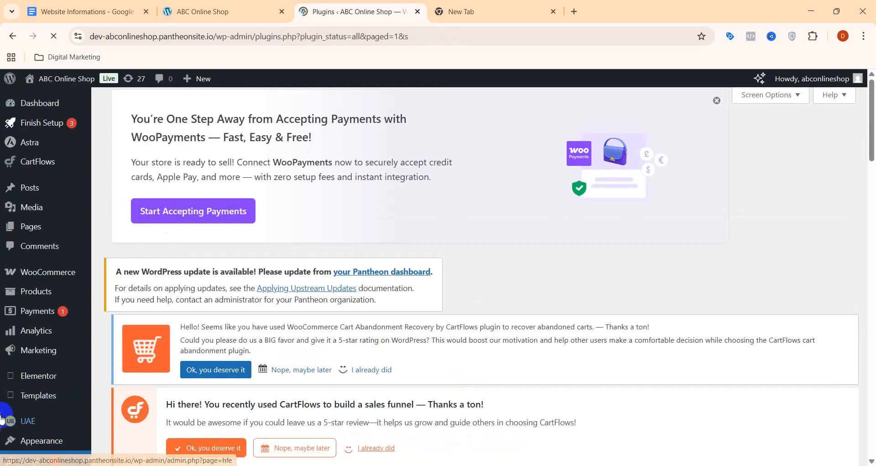
Open the form for adding a new snippet in the HFCM plugin.
scroll(27, 415, down, 5)
scroll(39, 372, up, 3)
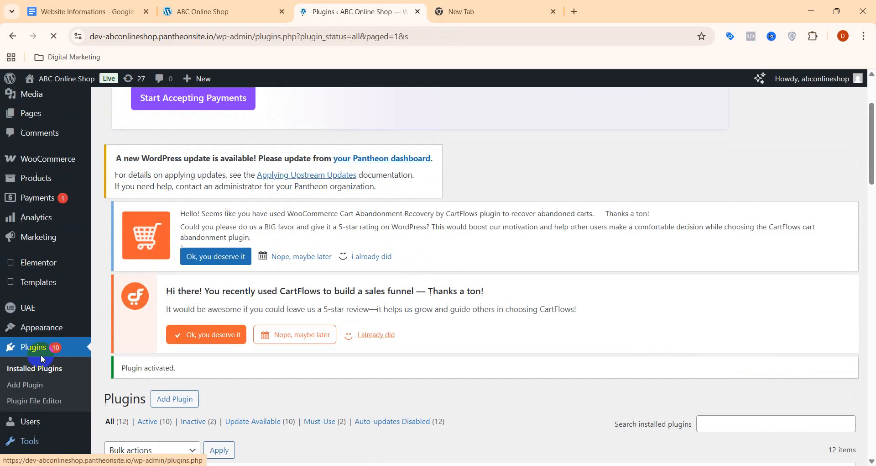
scroll(36, 391, down, 1)
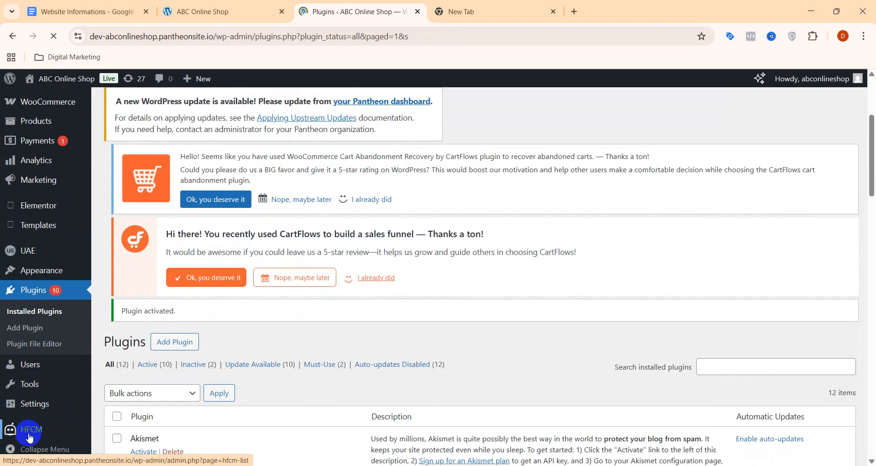
scroll(29, 437, down, 1)
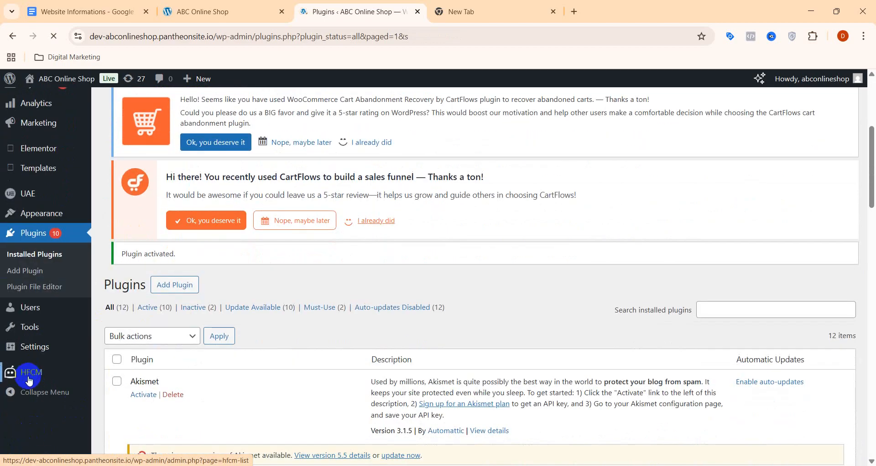
scroll(41, 417, down, 2)
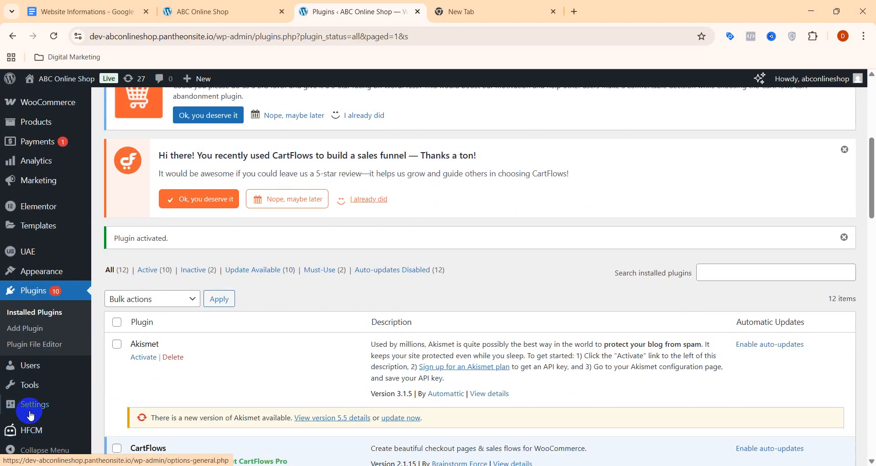
mouse_move(25, 439)
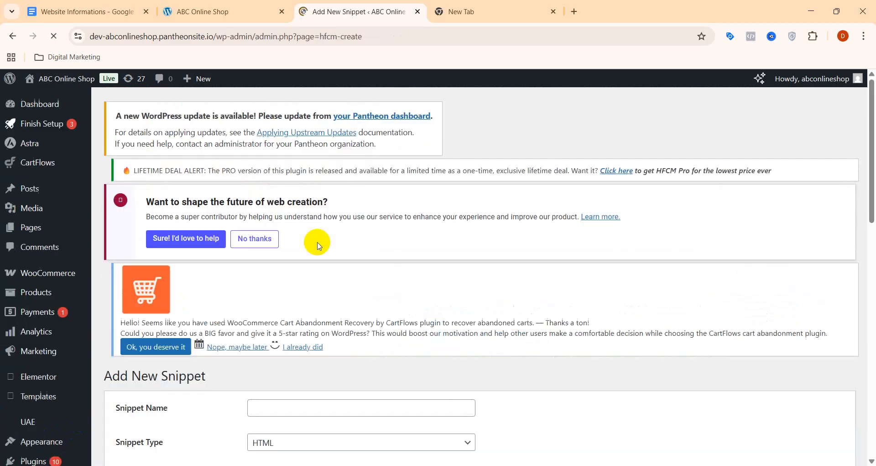
Name the new snippet "Pinterest Claim -".
scroll(411, 320, down, 3)
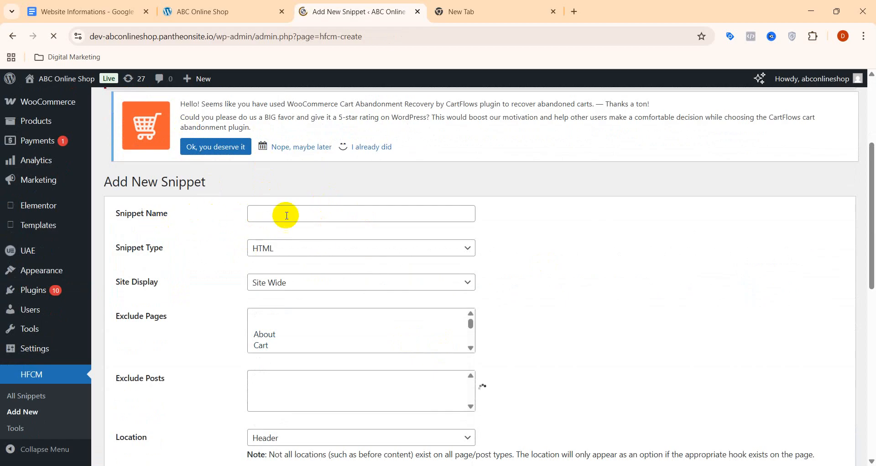
click(305, 214)
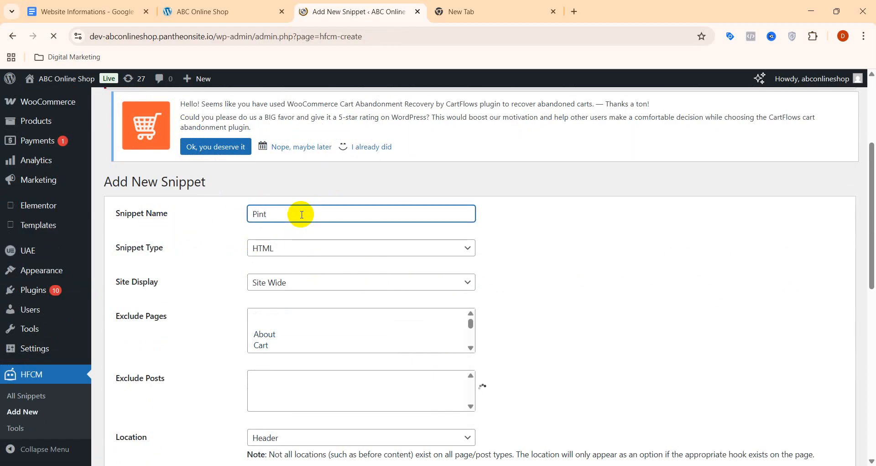
text(Pinterest Claim -)
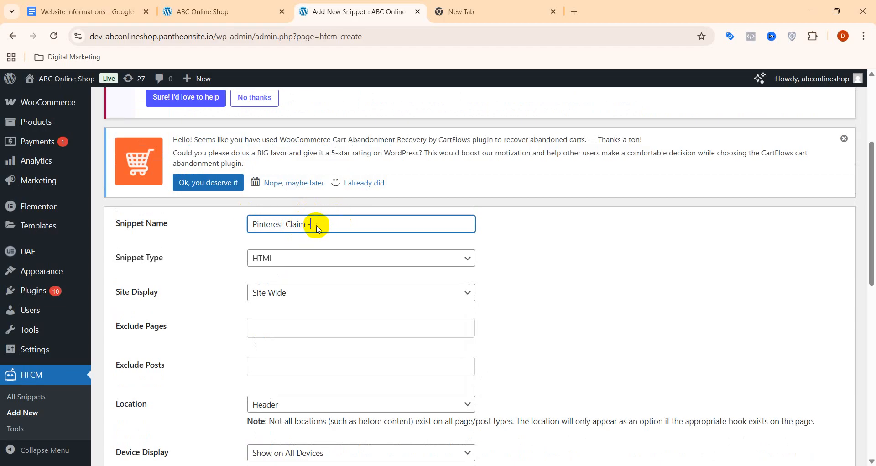
Review the snippet's display settings and set its location to Header.
scroll(301, 247, down, 1)
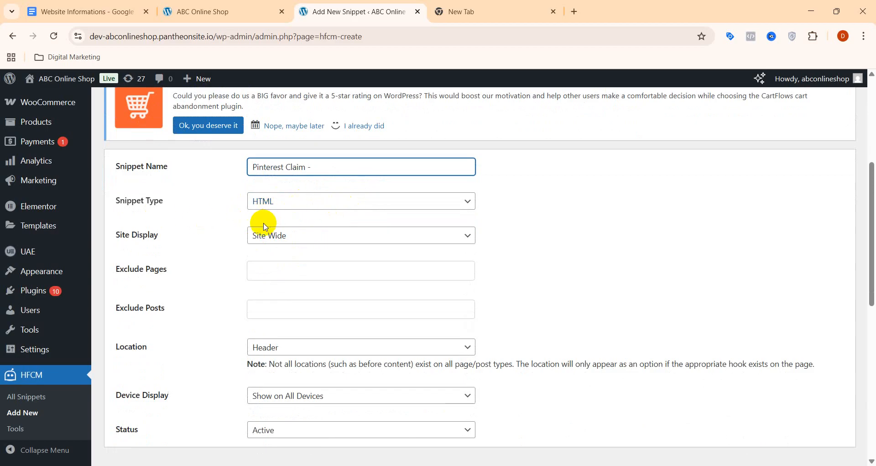
scroll(315, 260, down, 1)
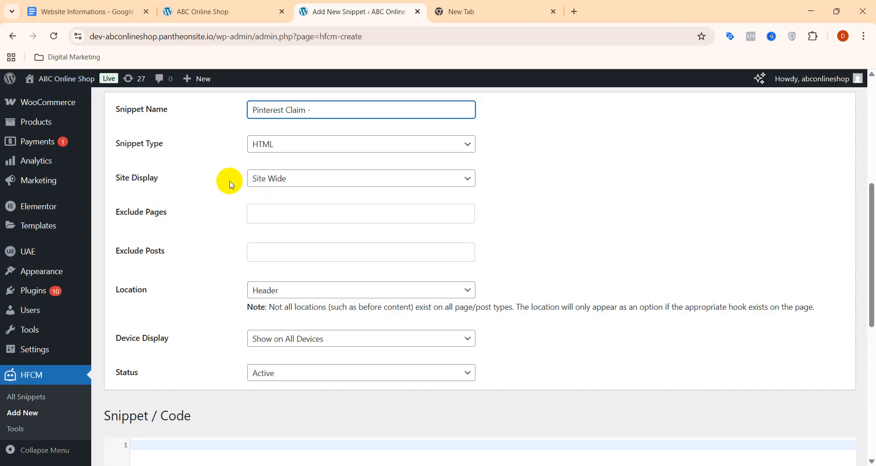
scroll(289, 252, down, 1)
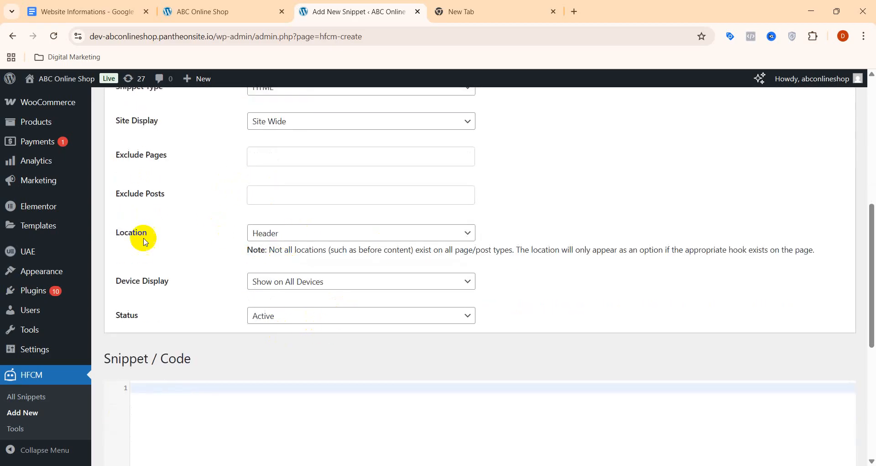
click(289, 232)
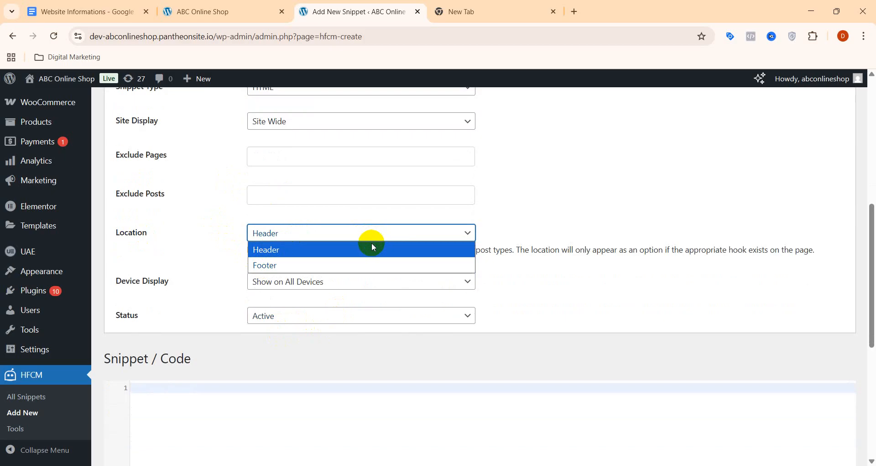
click(256, 247)
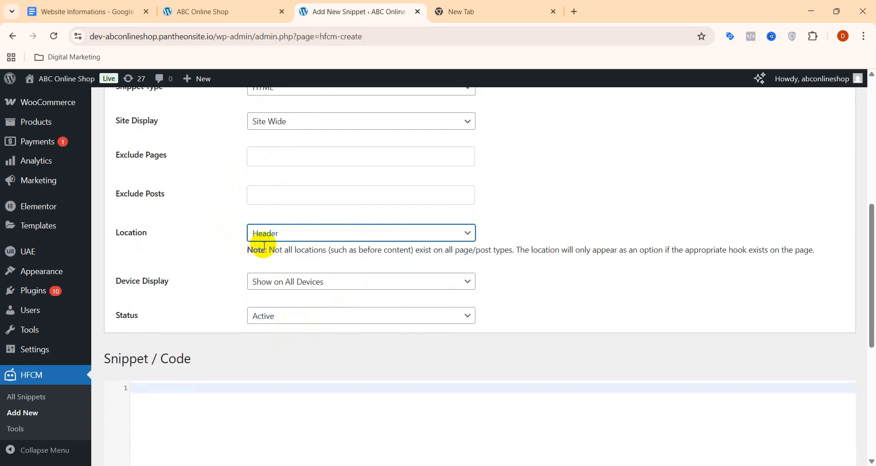
Switch to Pinterest's claim dialog and copy the HTML tag meant for the website's head section.
scroll(321, 225, down, 4)
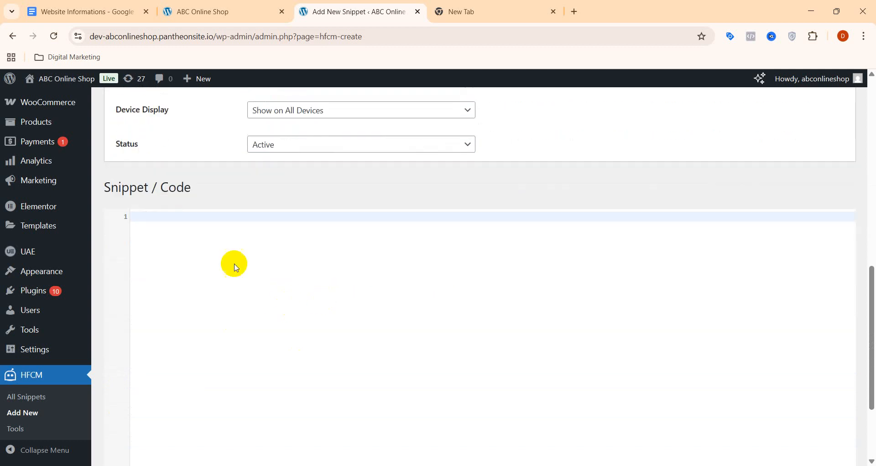
click(221, 224)
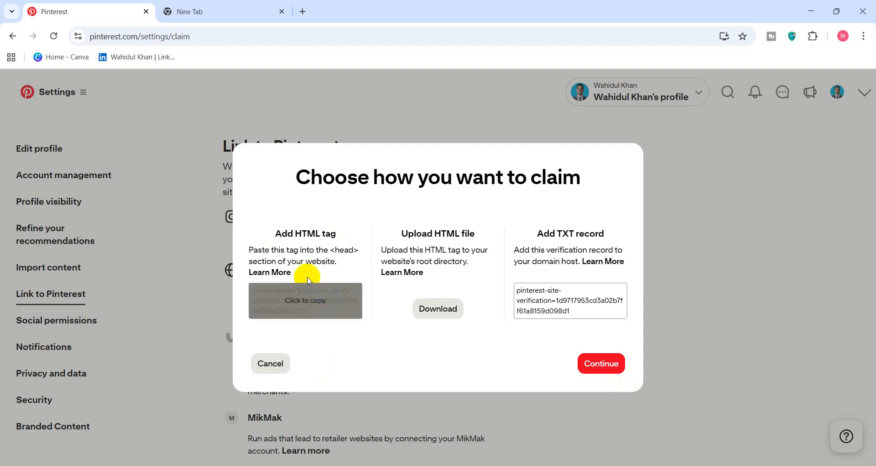
click(288, 315)
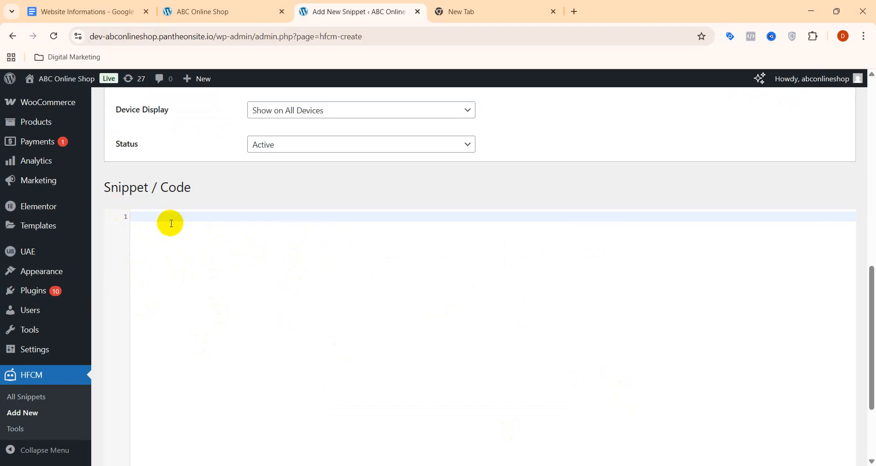
Paste the Pinterest HTML verification tag into the new HFCM snippet's code and save the snippet.
text(<meta name="p:domain_verify" content="1d9717953cd3a02b7ff61a8159d098d1"/>)
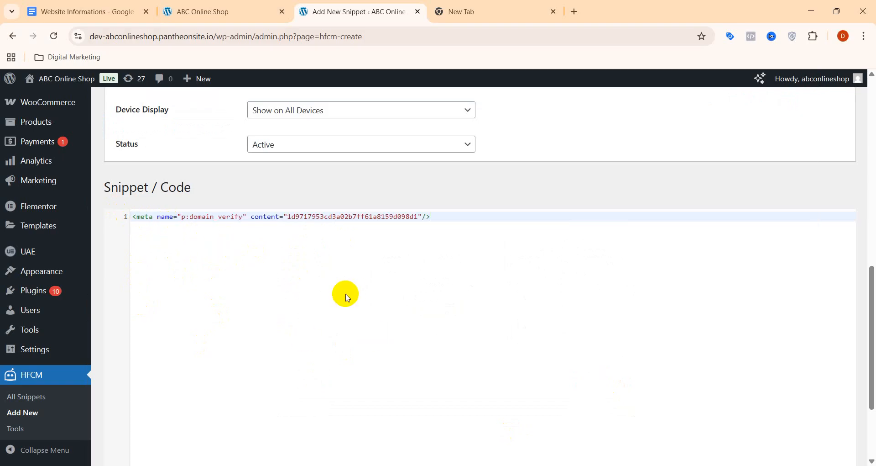
scroll(292, 339, down, 3)
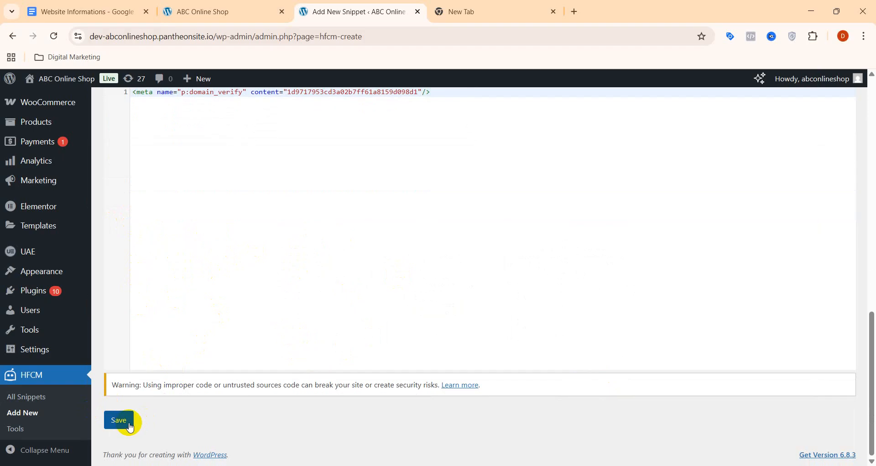
click(121, 423)
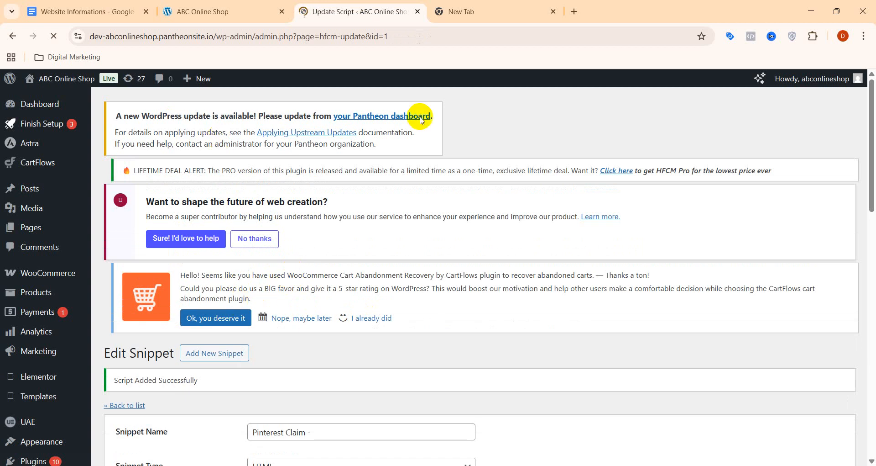
Return to the Website Informations document and copy the dev-abconlineshop.pantheonsite.io address.
click(80, 11)
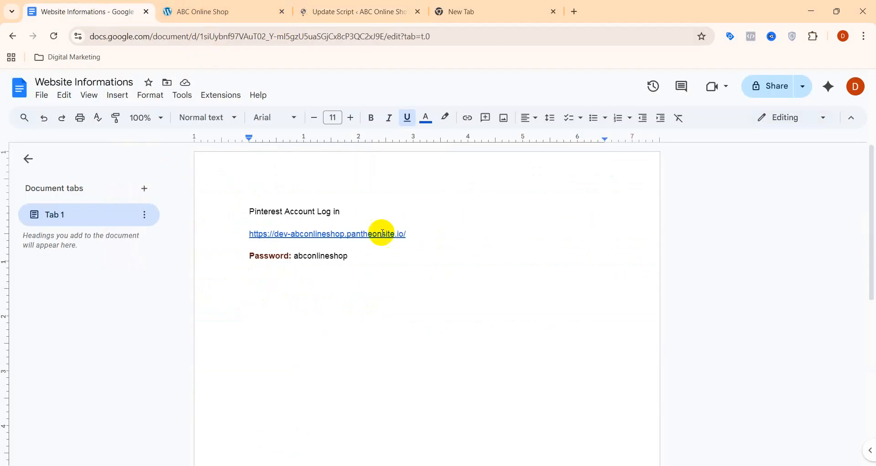
drag(407, 233, 252, 234)
key(ctrl+c)
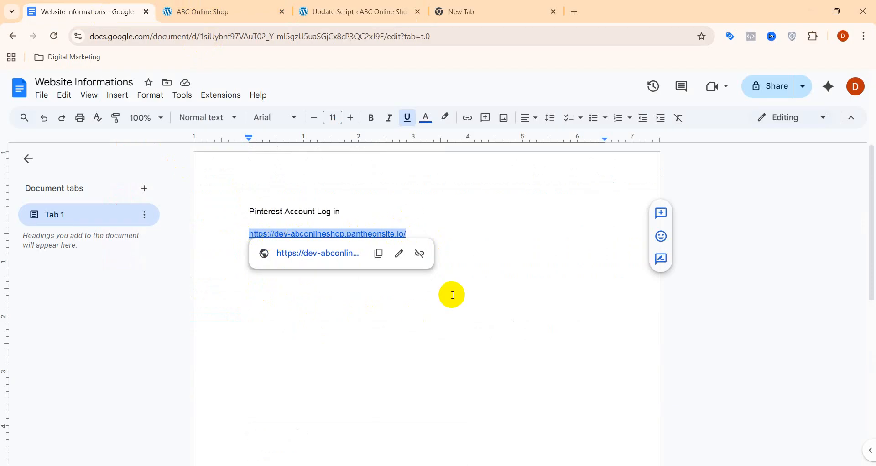
key(alt+Tab)
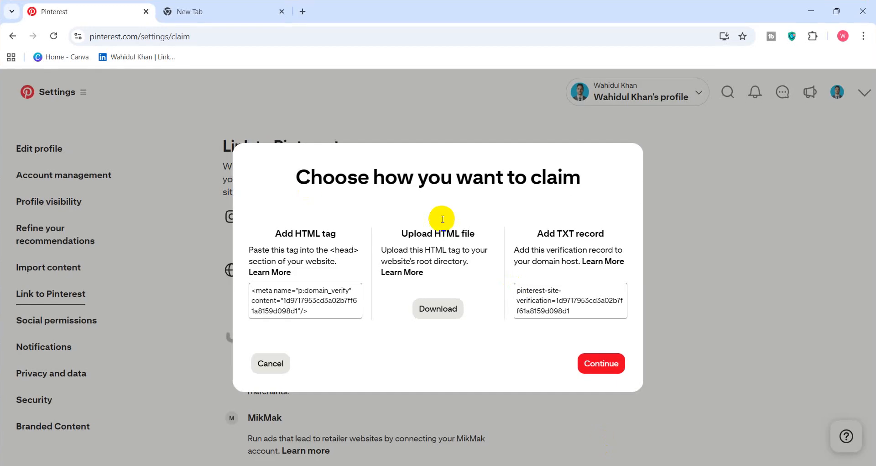
click(598, 371)
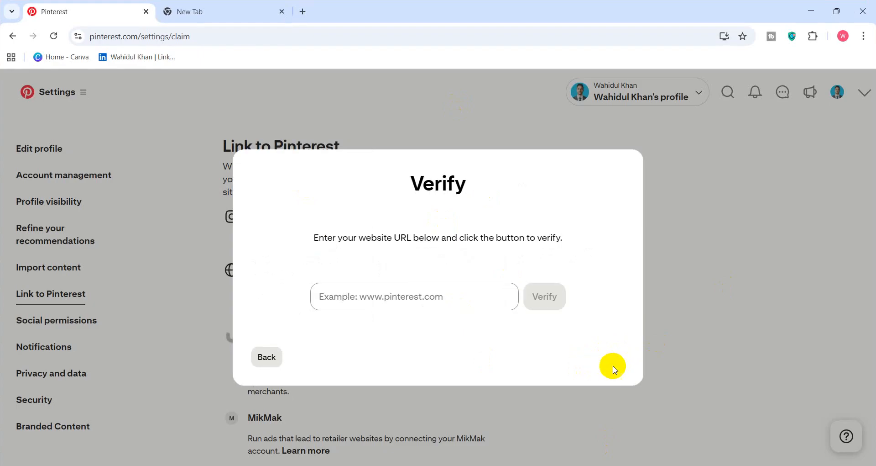
click(385, 300)
right_click(408, 295)
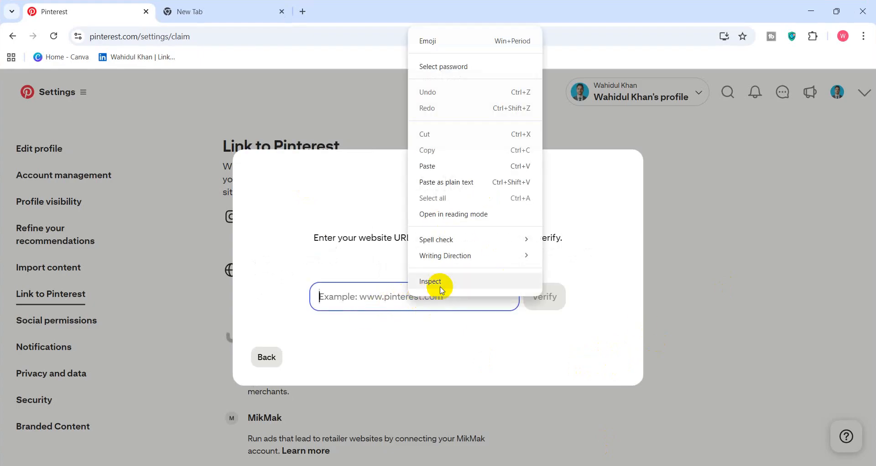
click(441, 173)
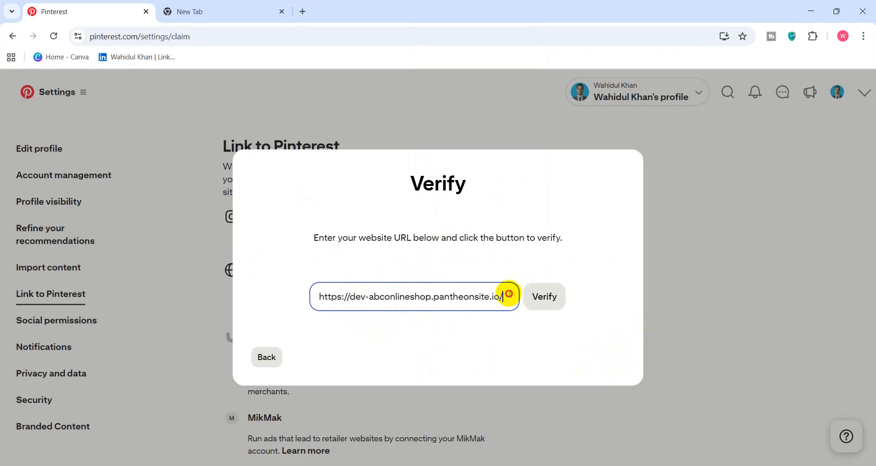
Copy and clear the website URL in the Verify dialog and paste the same address back in.
drag(509, 295, 281, 303)
key(ctrl+c)
key(BackSpace)
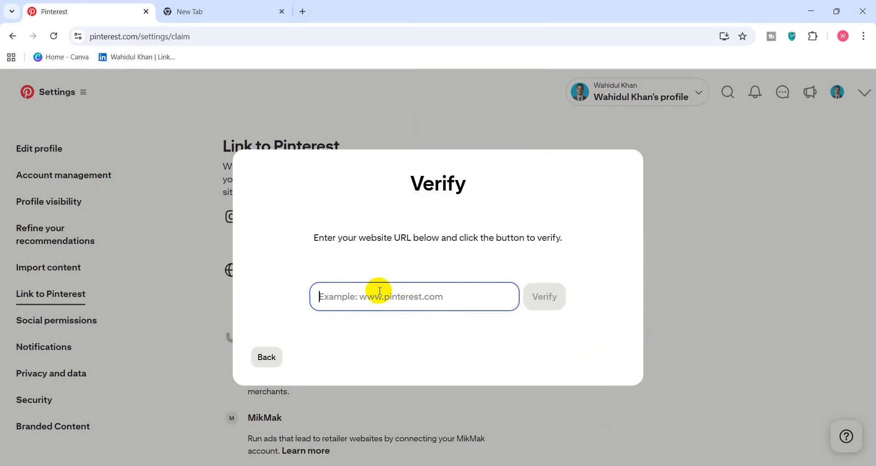
key(ctrl+v)
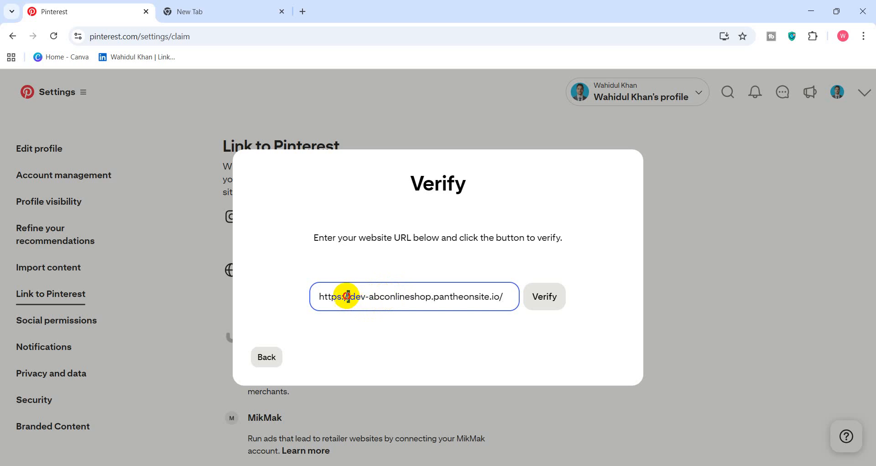
drag(348, 296, 317, 301)
key(BackSpace)
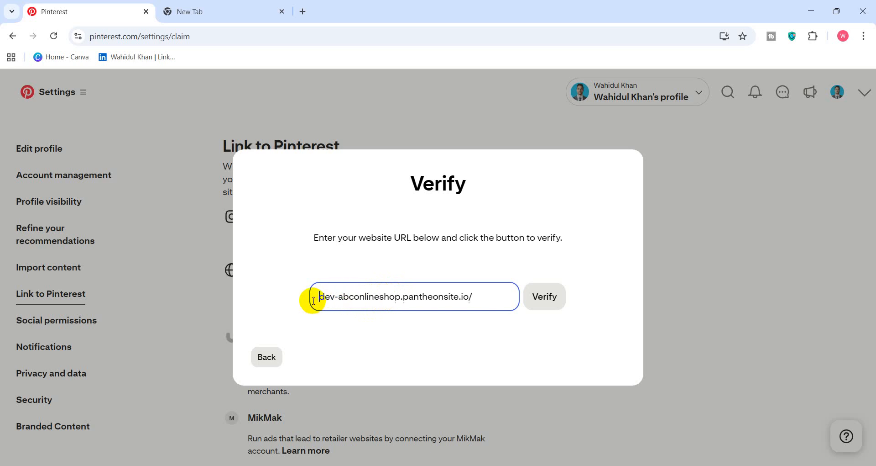
text(www.)
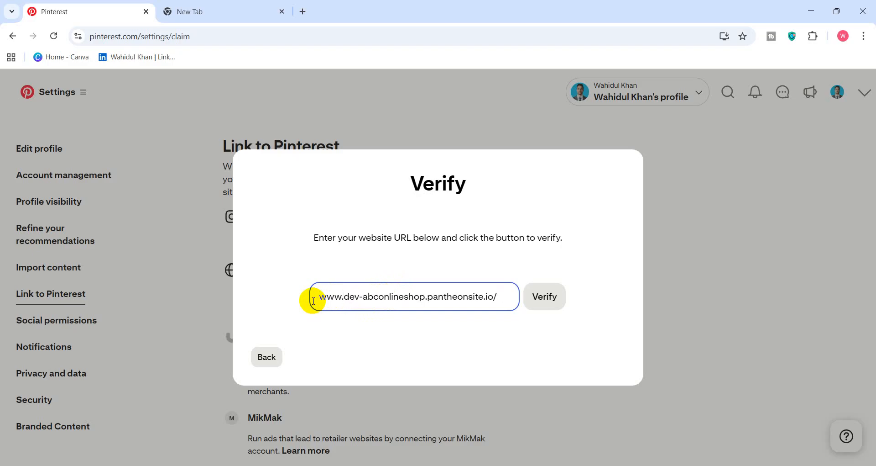
Submit the website URL for verification, finish the claim dialog, and reload the Link to Pinterest page.
click(545, 302)
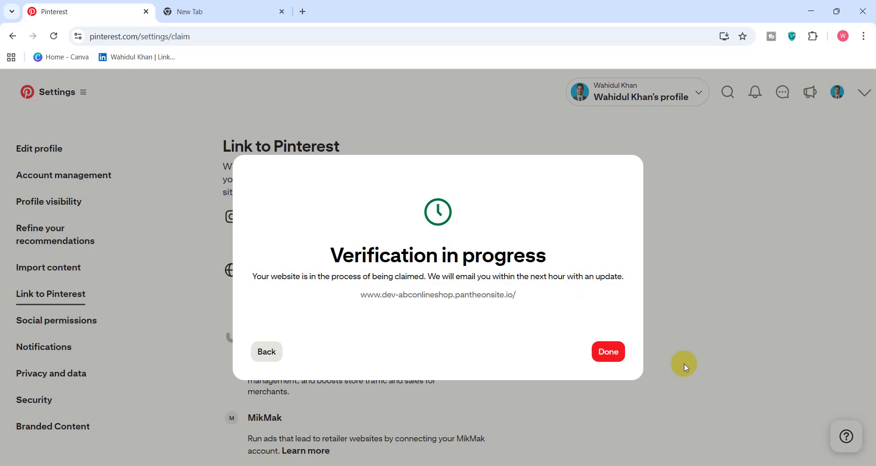
click(610, 351)
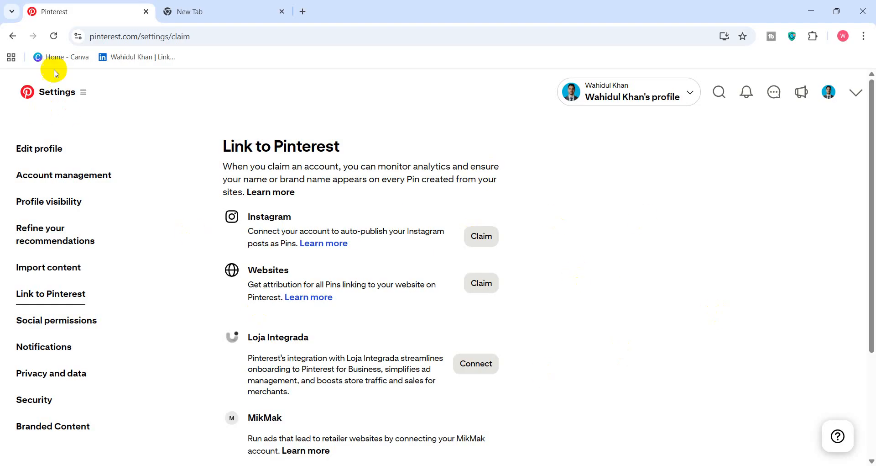
click(53, 36)
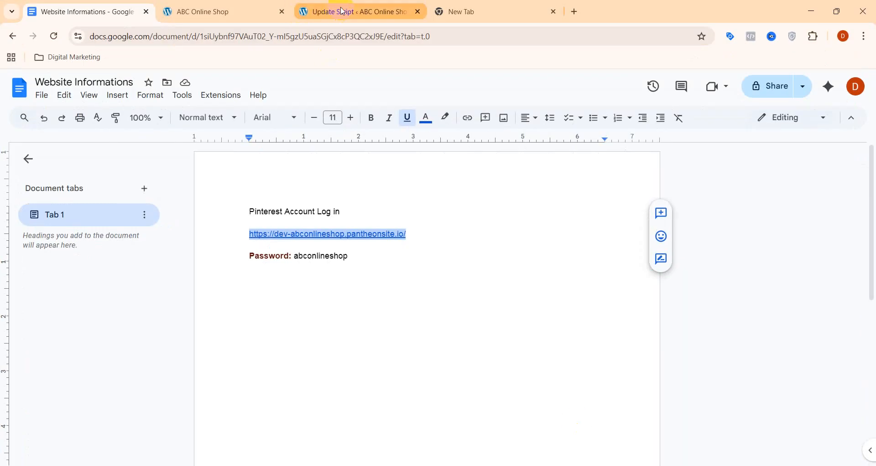
Review the Pinterest Claim snippet's settings and code in WordPress, check the shop's homepage, and return to Pinterest's claim settings.
click(360, 11)
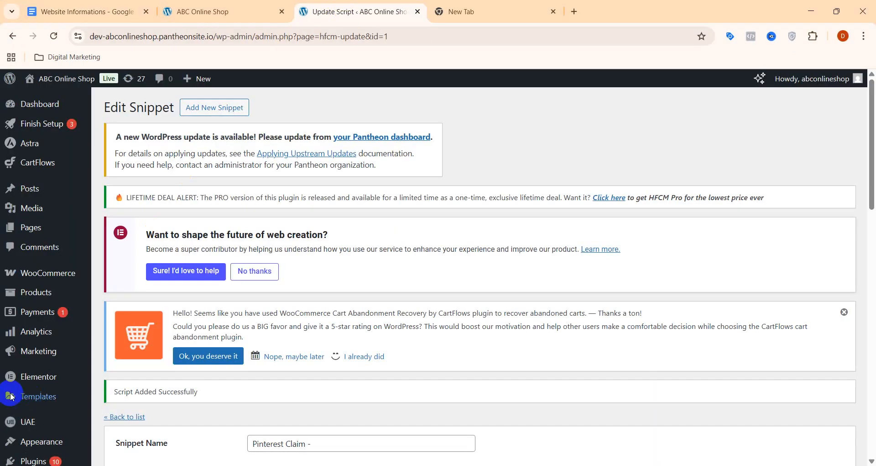
scroll(70, 365, down, 1)
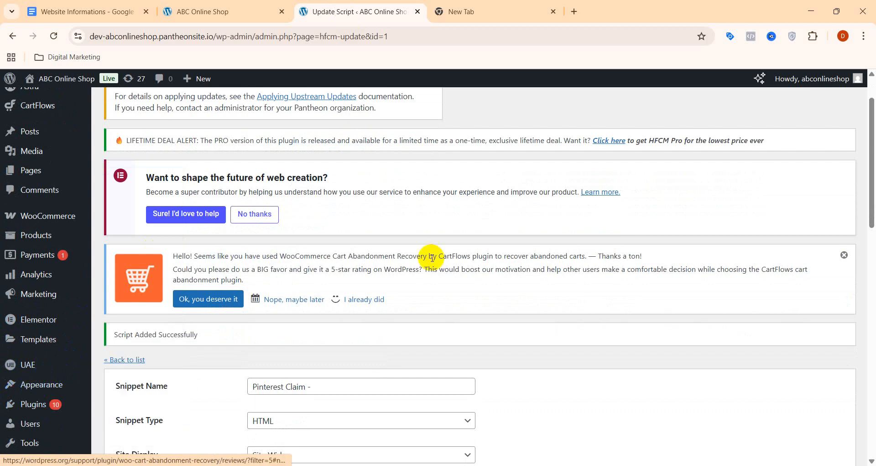
scroll(320, 306, down, 1)
scroll(39, 415, down, 1)
mouse_move(68, 431)
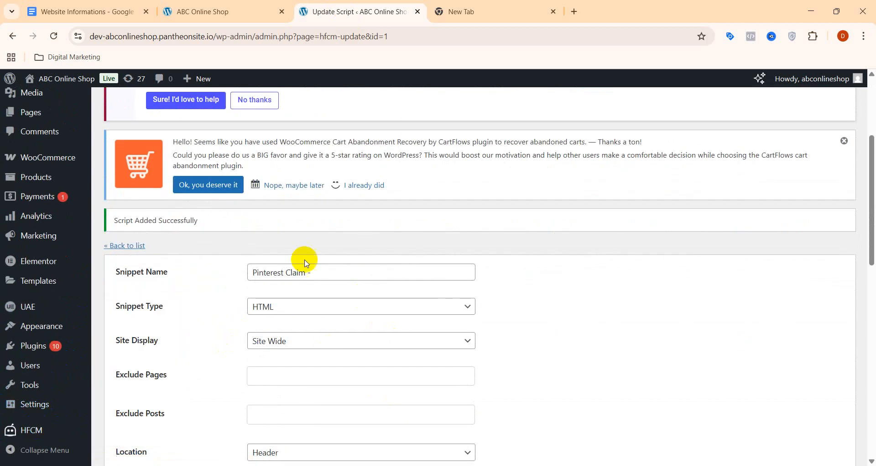
scroll(303, 261, down, 2)
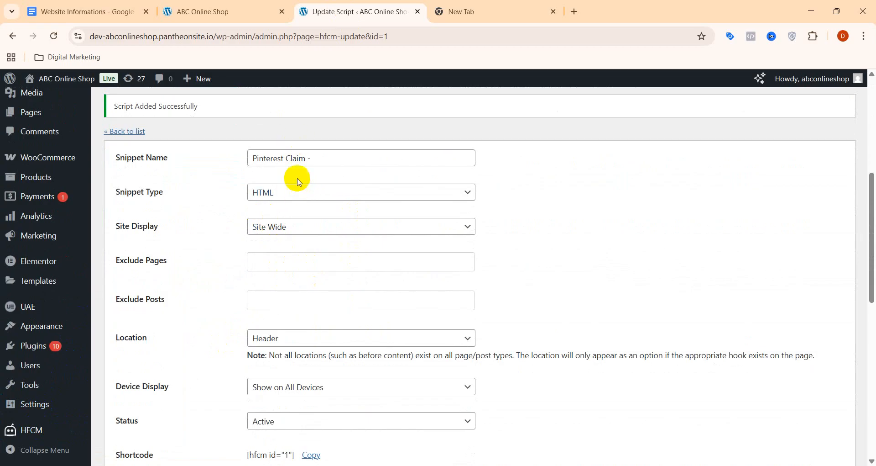
drag(321, 160, 245, 163)
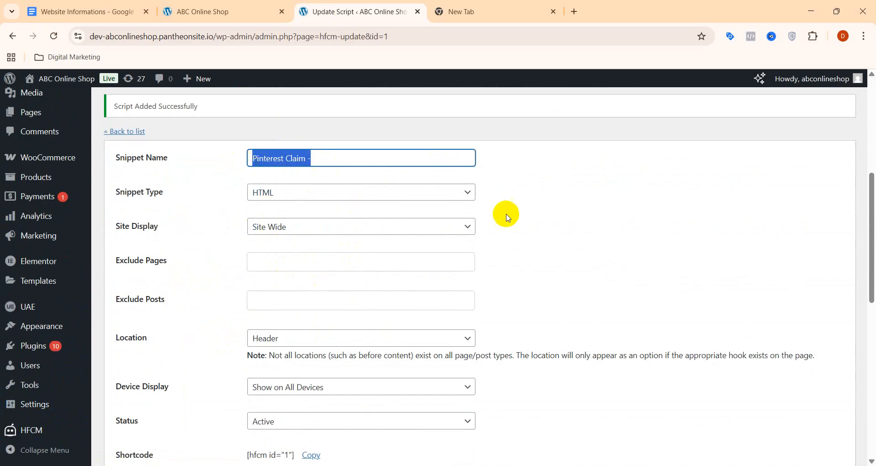
scroll(508, 217, down, 1)
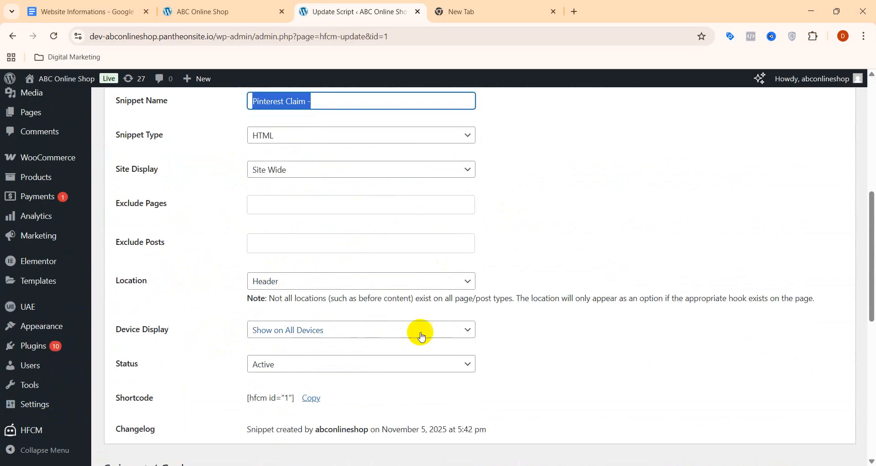
scroll(421, 337, down, 8)
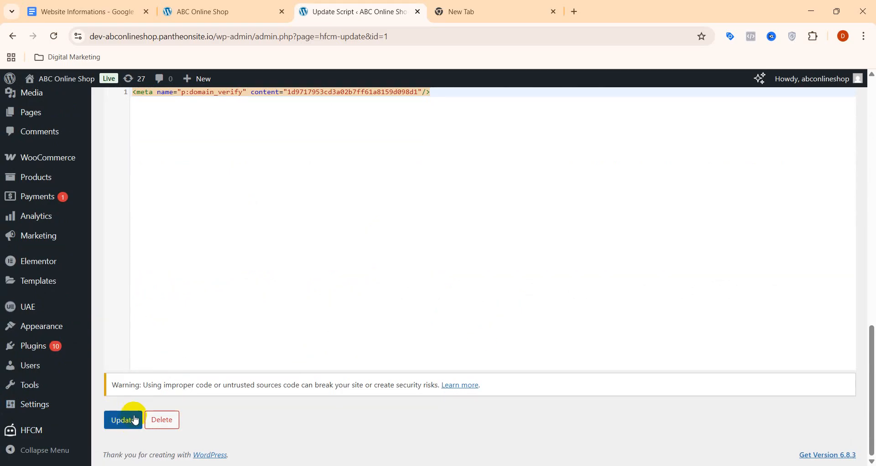
scroll(236, 378, up, 8)
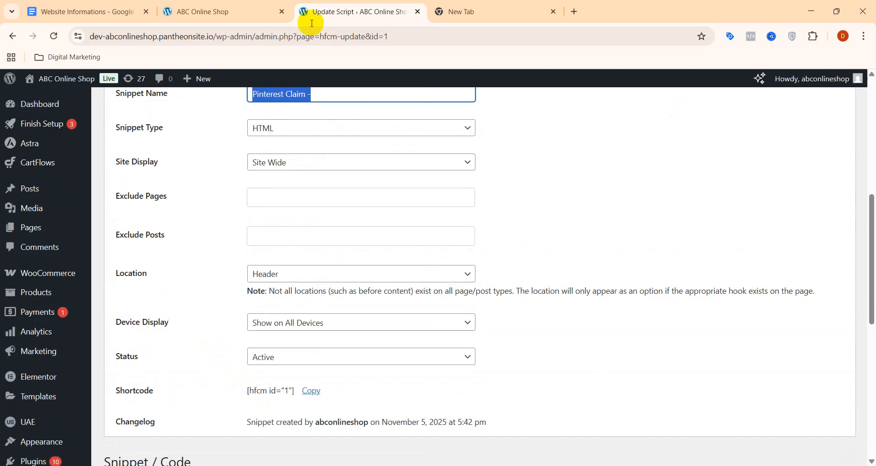
click(219, 12)
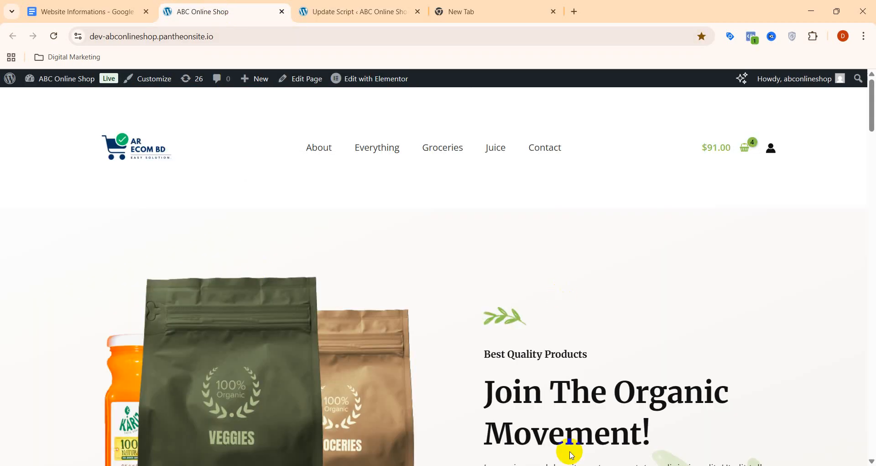
key(alt+Tab)
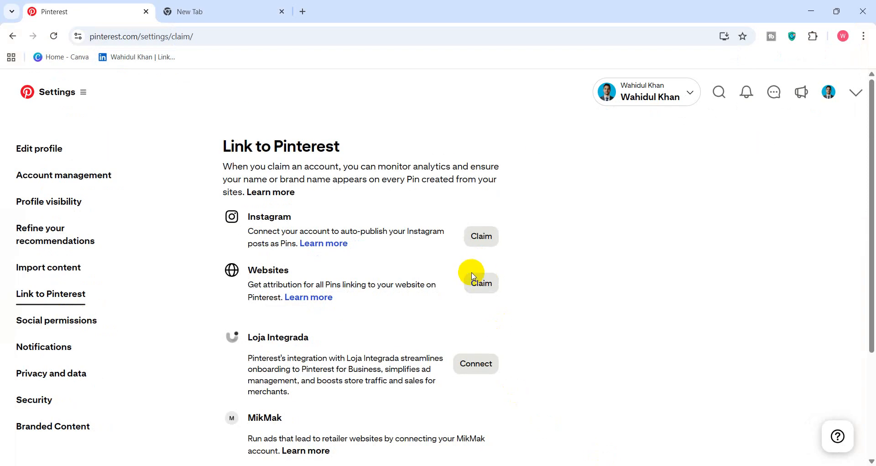